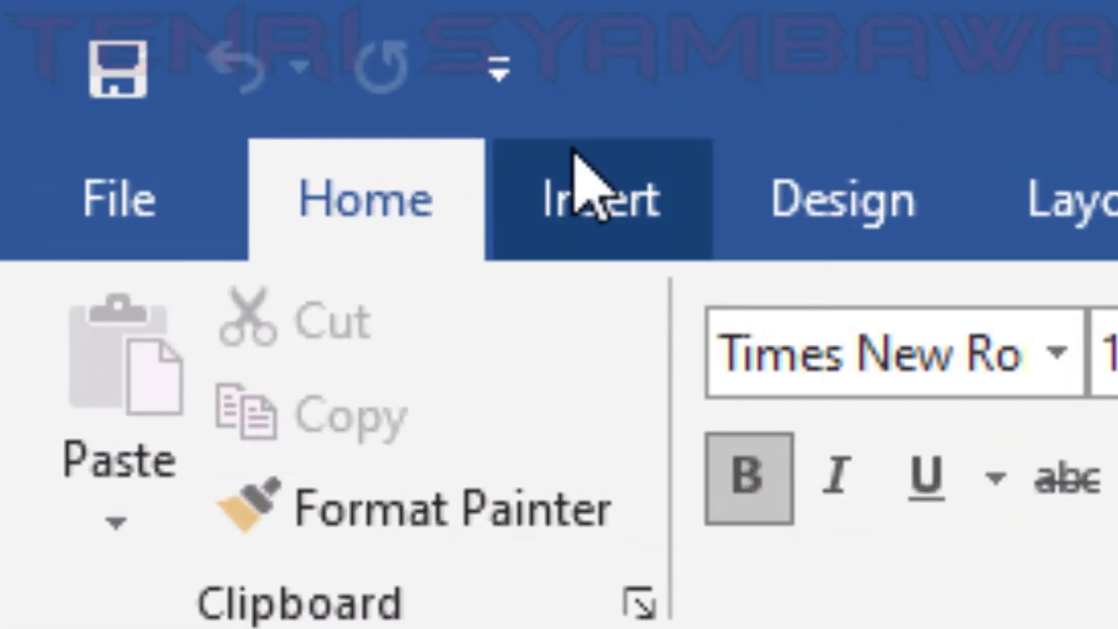
- Insert the built-in Blank (Three Columns) header into the document
{"action": "left_click", "coordinate": [587, 189]}
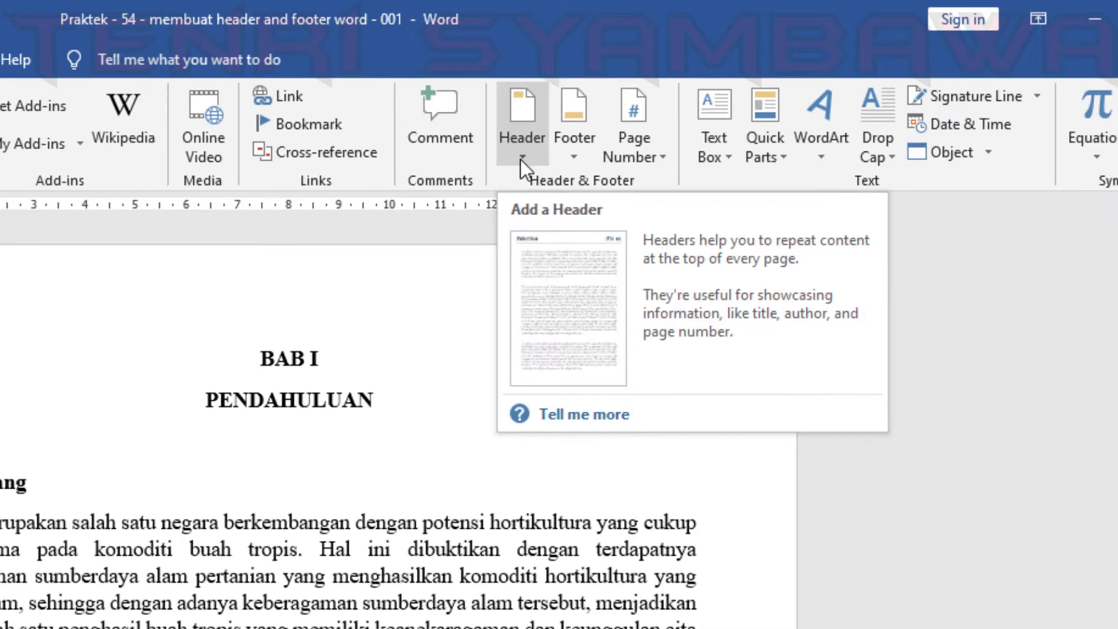
{"action": "left_click", "coordinate": [519, 158]}
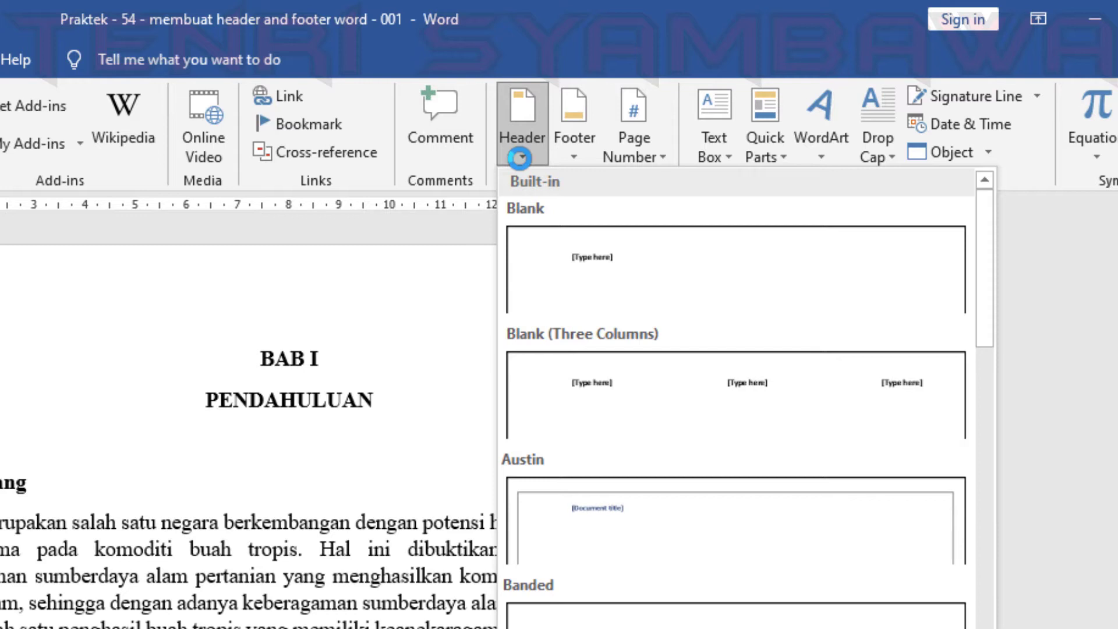
{"action": "left_click", "coordinate": [637, 379]}
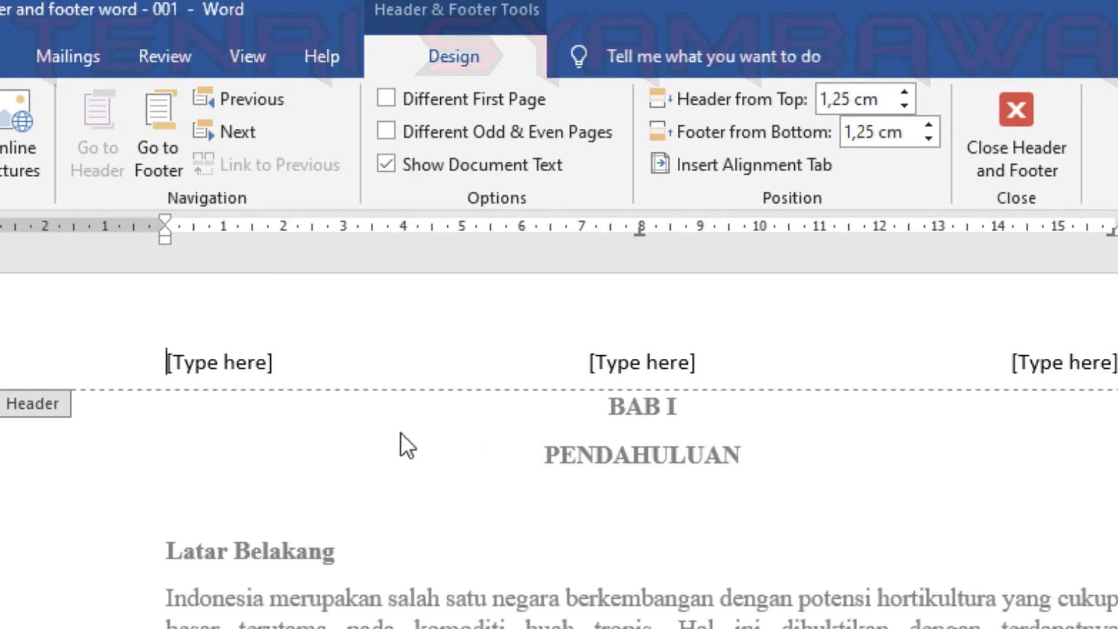
- Replace the first header placeholder with BELAJAR WORD
{"action": "left_click", "coordinate": [201, 363]}
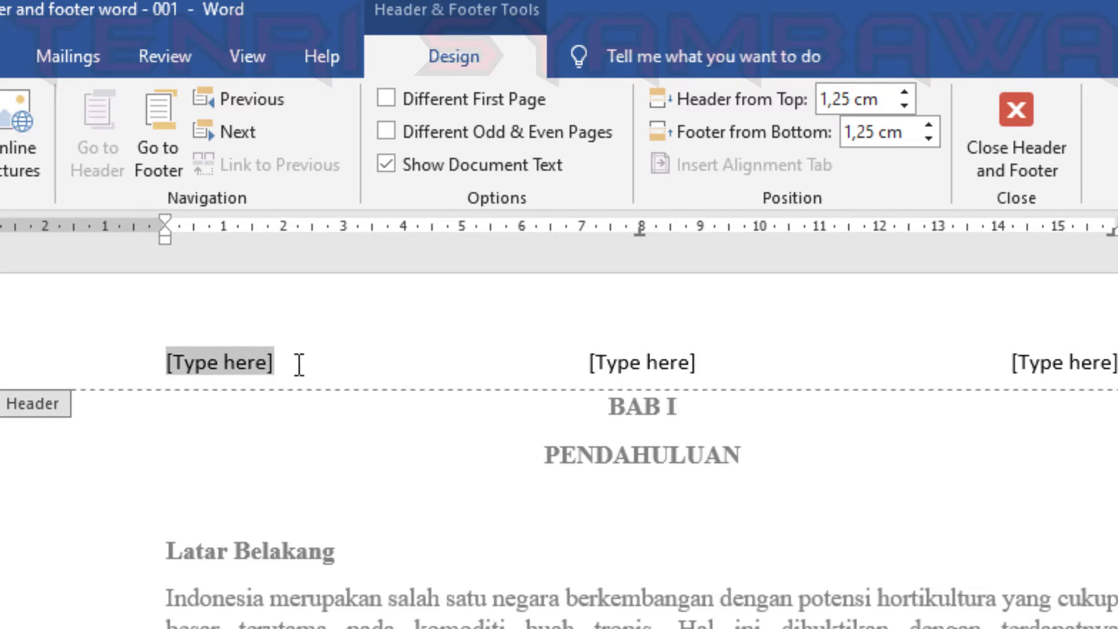
{"action": "type", "text": "BELAJAR"}
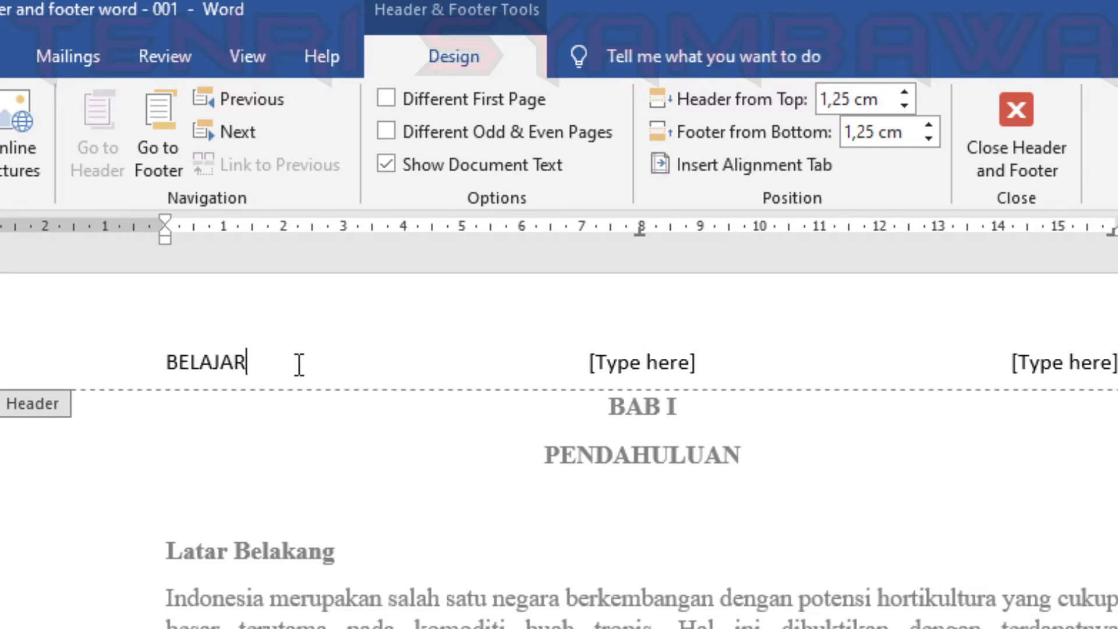
{"action": "type", "text": " WORD"}
- Fill the middle header placeholder with the author's full name in capitals and the last placeholder with 2 FEBRUARI 2021
{"action": "left_click", "coordinate": [607, 358]}
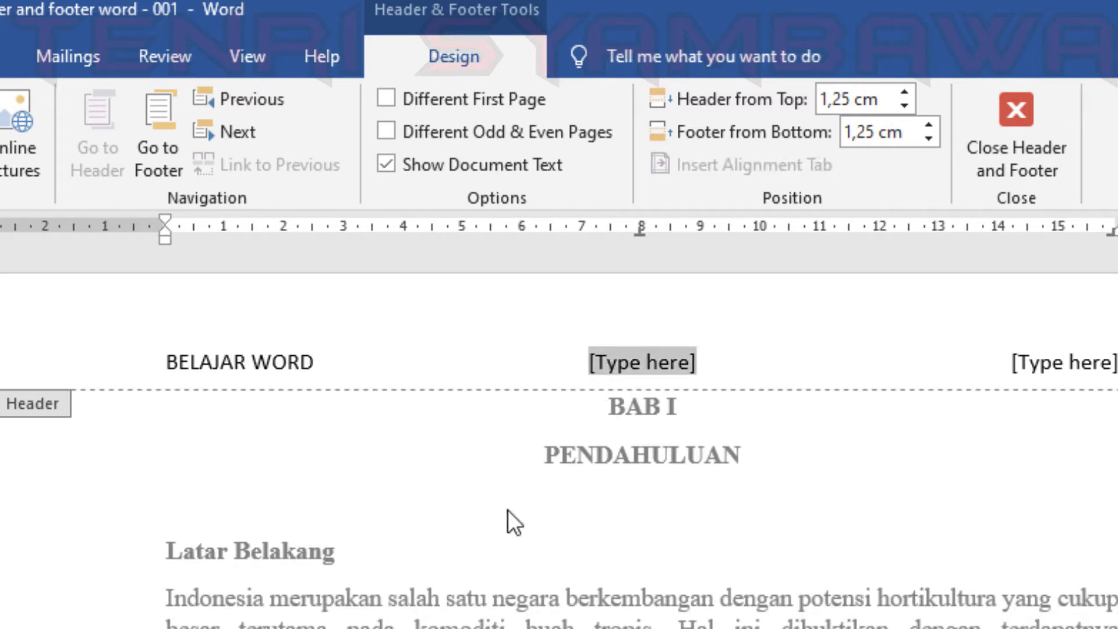
{"action": "type", "text": "Tenri"}
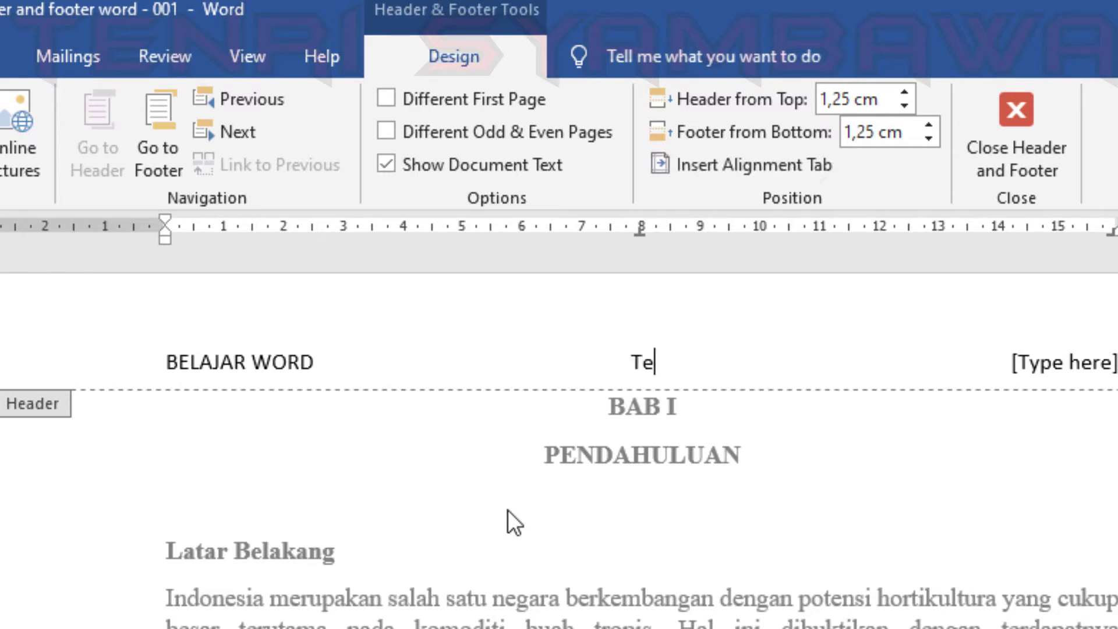
{"action": "key", "text": "BackSpace"}
{"action": "key", "text": "BackSpace"}
{"action": "key", "text": "BackSpace"}
{"action": "key", "text": "BackSpace"}
{"action": "type", "text": "ENRI SYAMBAW"}
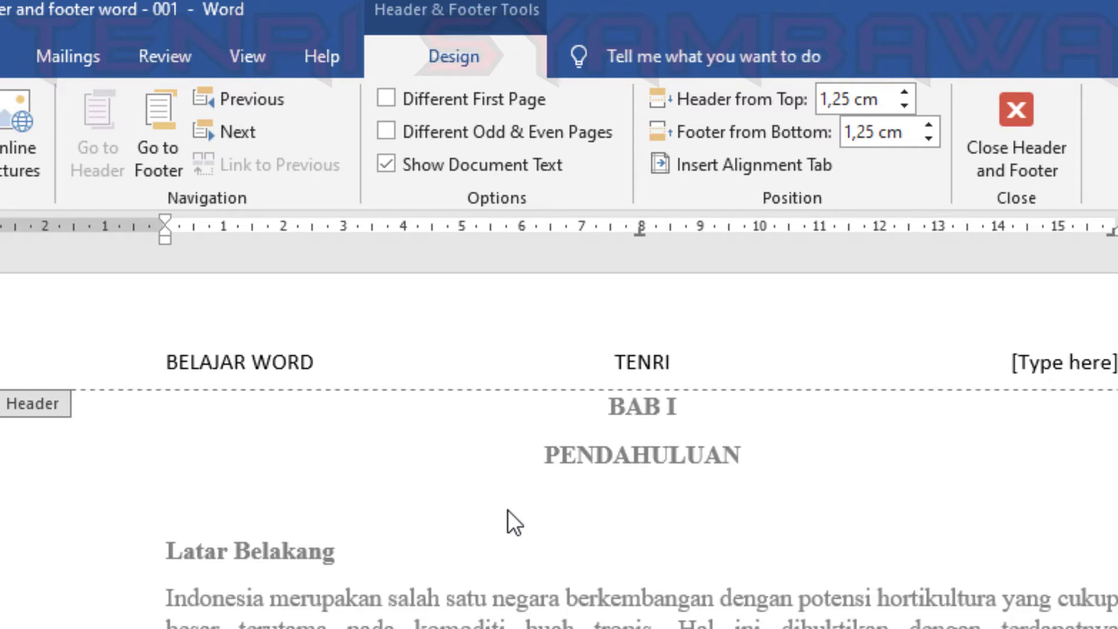
{"action": "type", "text": "A"}
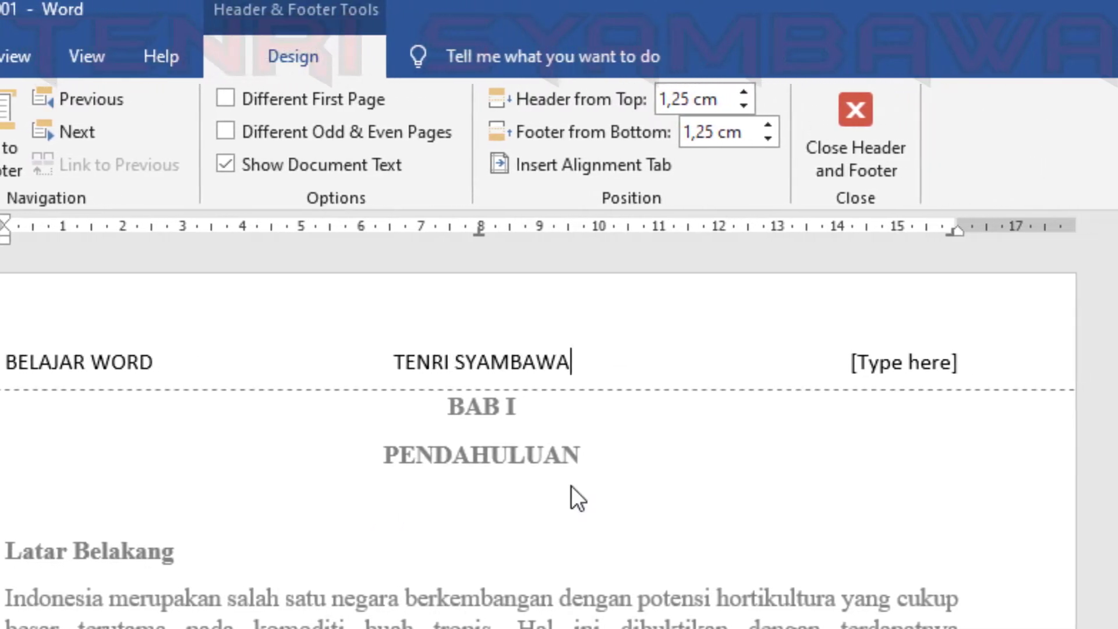
{"action": "left_click", "coordinate": [1057, 365]}
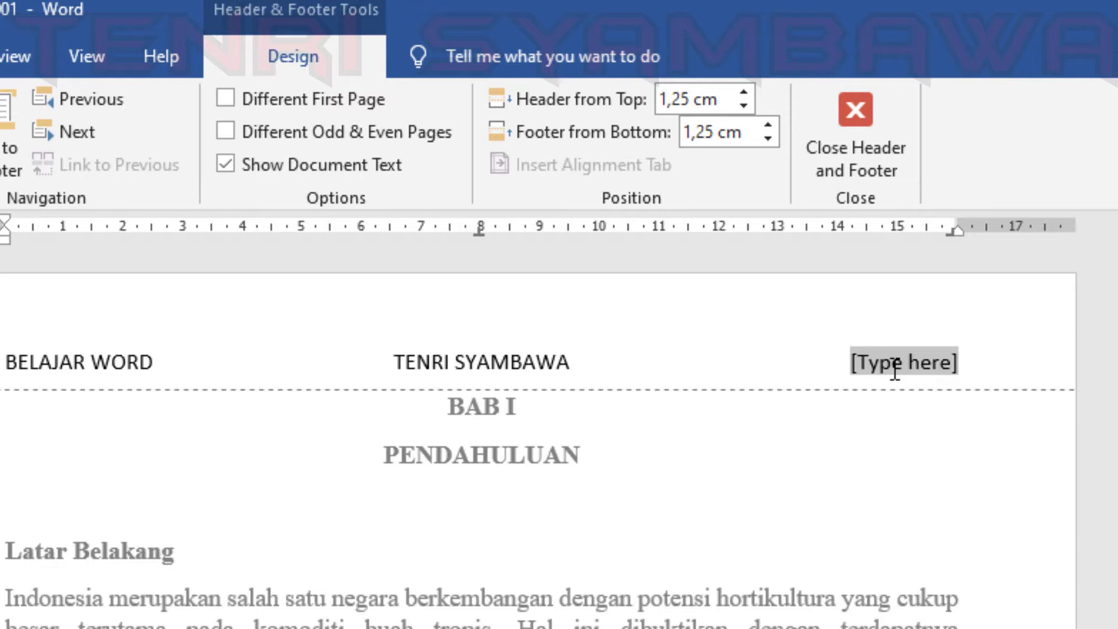
{"action": "type", "text": "2 FEBRUARI 2021"}
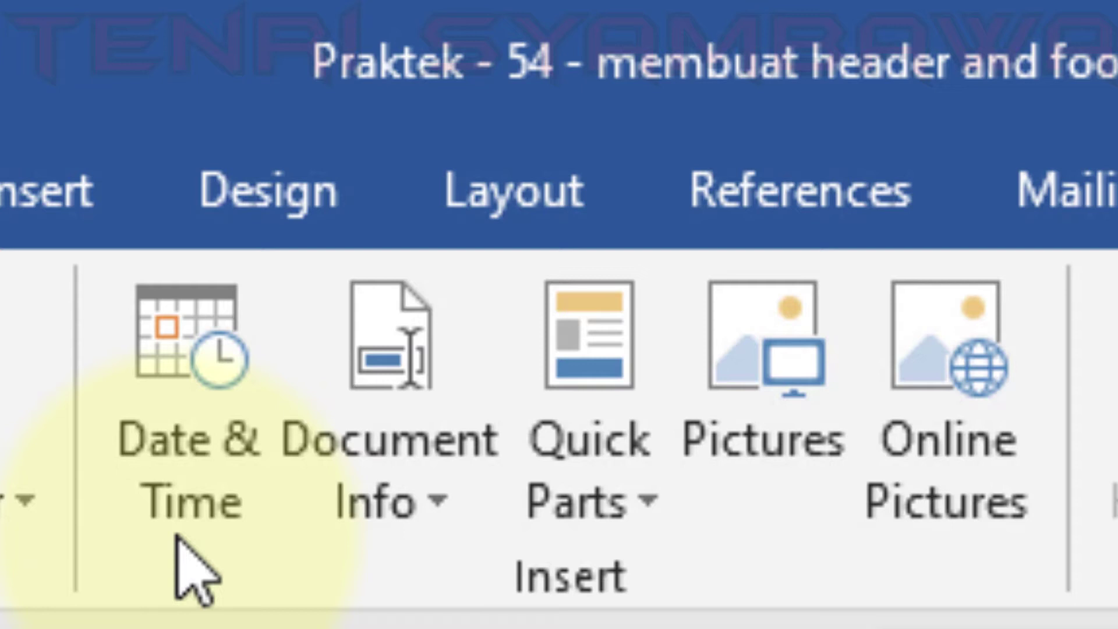
- Examine the available Document Info, Quick Parts, Header, Footer and Page Number options without inserting anything
{"action": "left_click", "coordinate": [177, 537]}
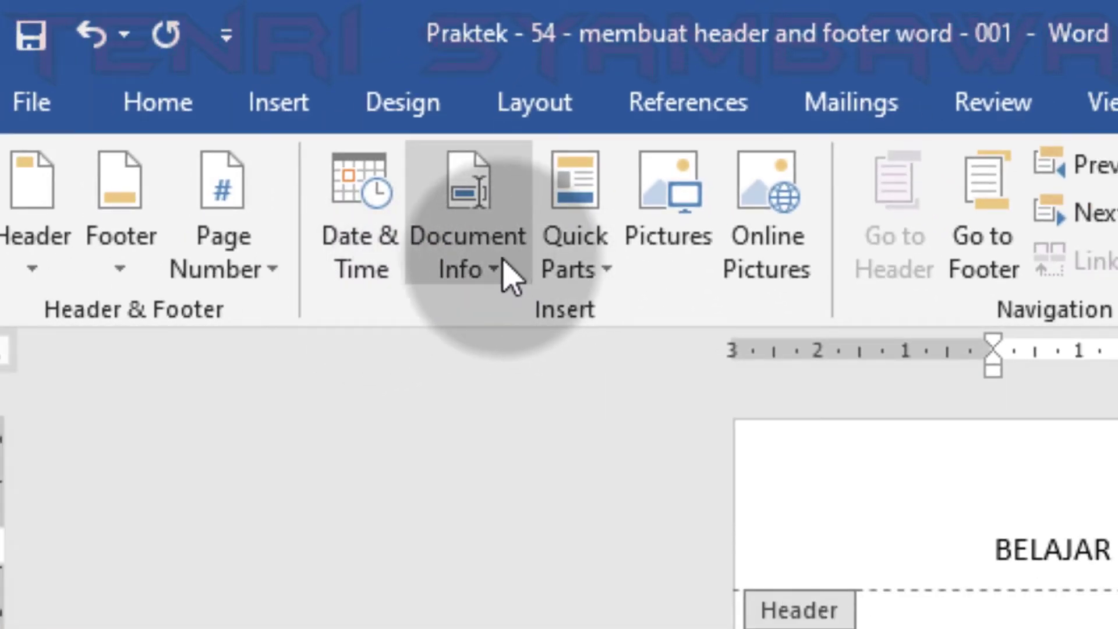
{"action": "left_click", "coordinate": [508, 277]}
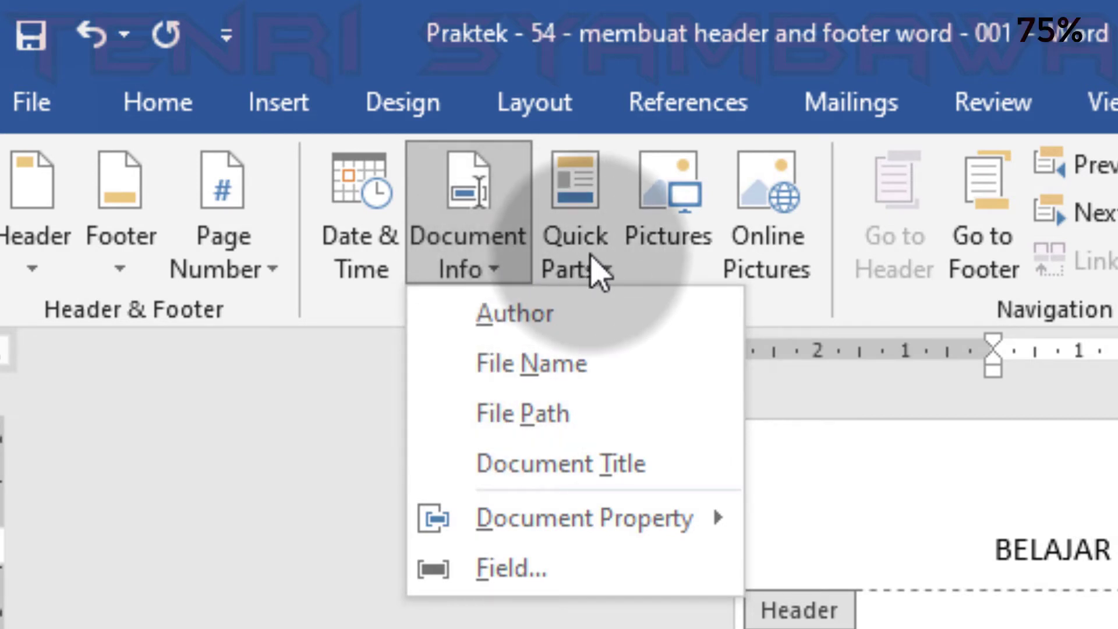
{"action": "left_click", "coordinate": [603, 272]}
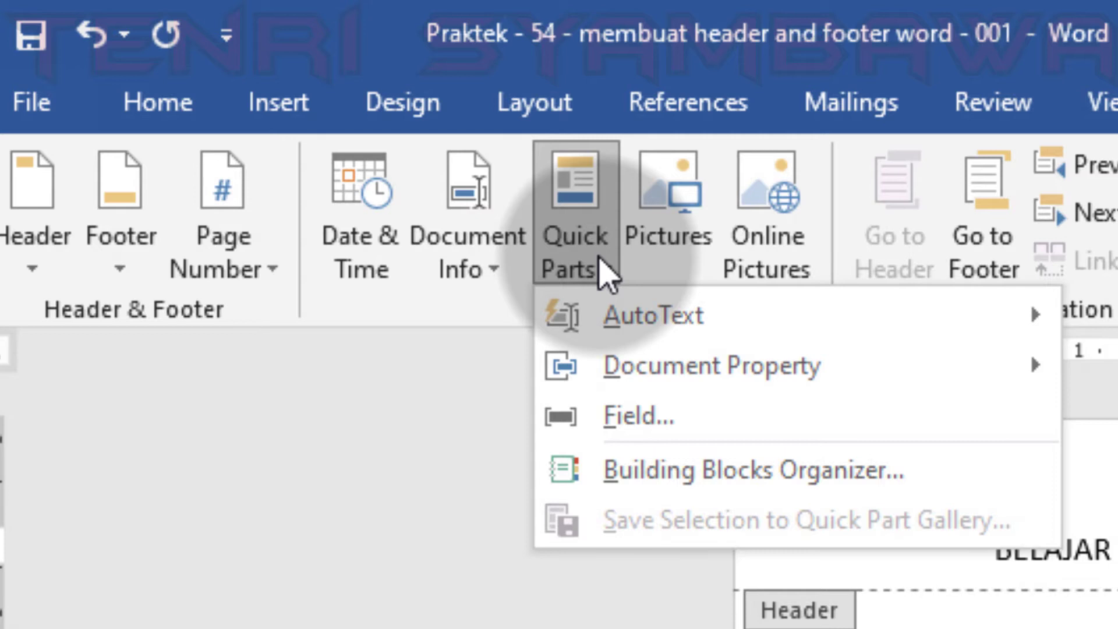
{"action": "left_click", "coordinate": [605, 271]}
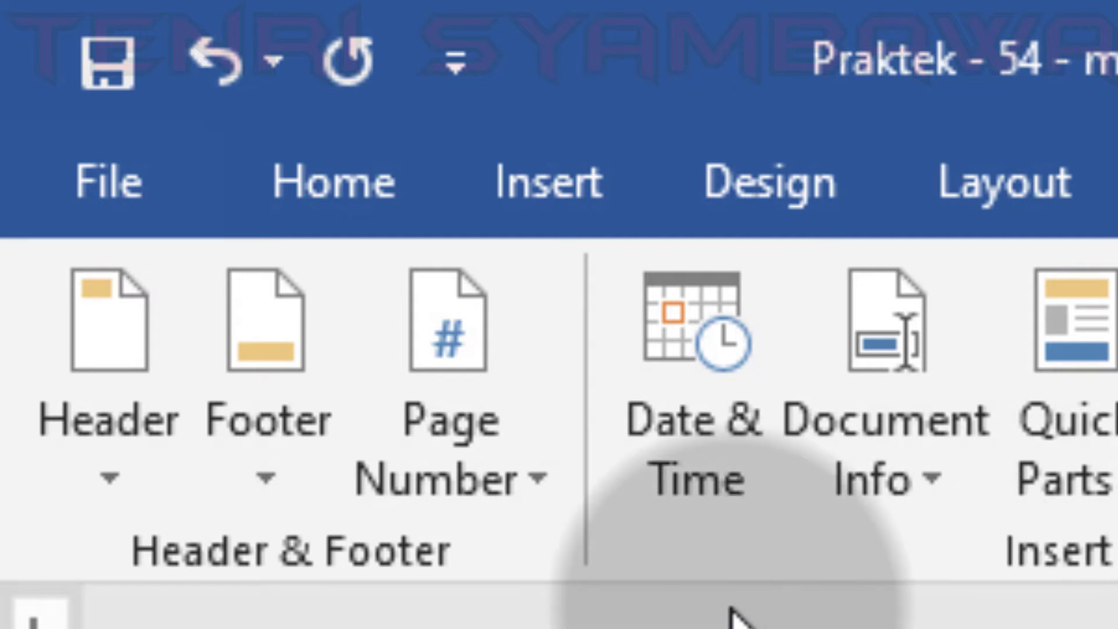
{"action": "left_click", "coordinate": [114, 481]}
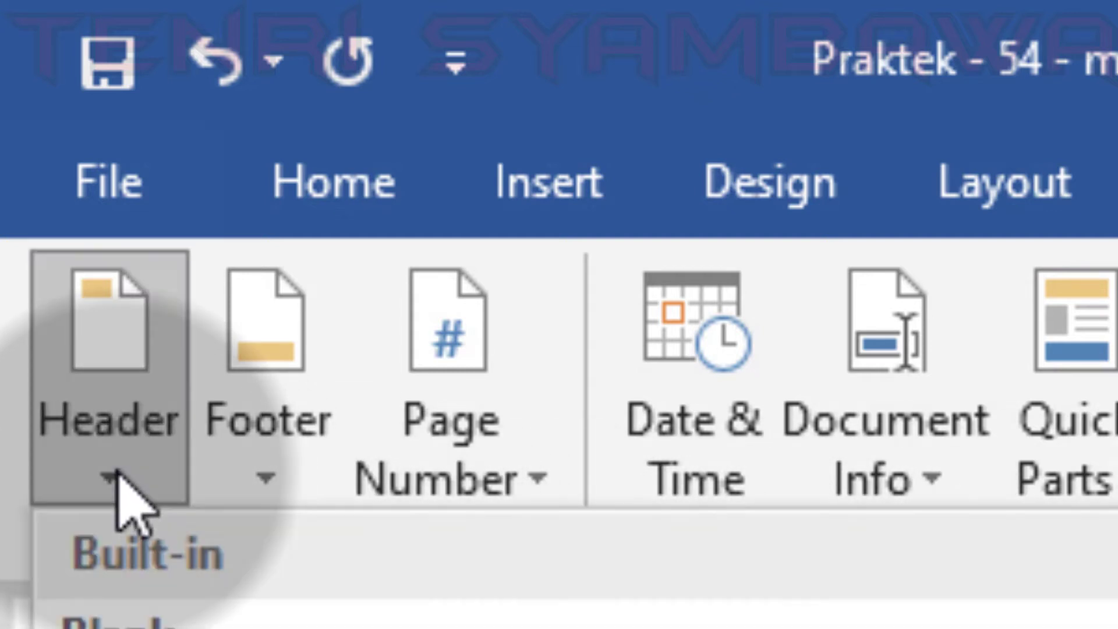
{"action": "left_click", "coordinate": [119, 486]}
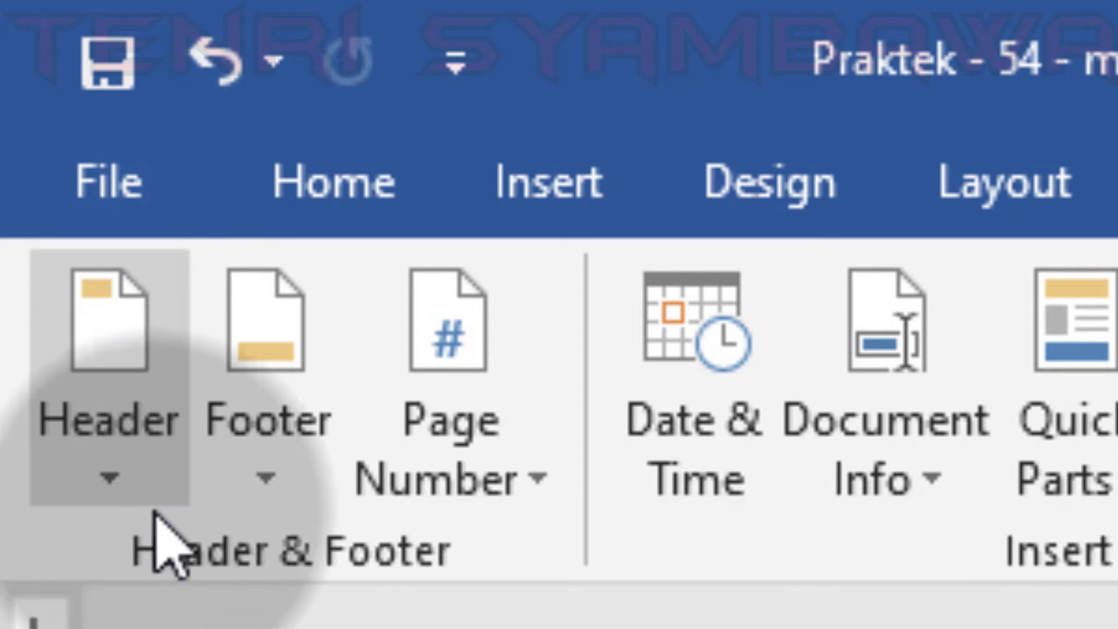
{"action": "left_click", "coordinate": [281, 489]}
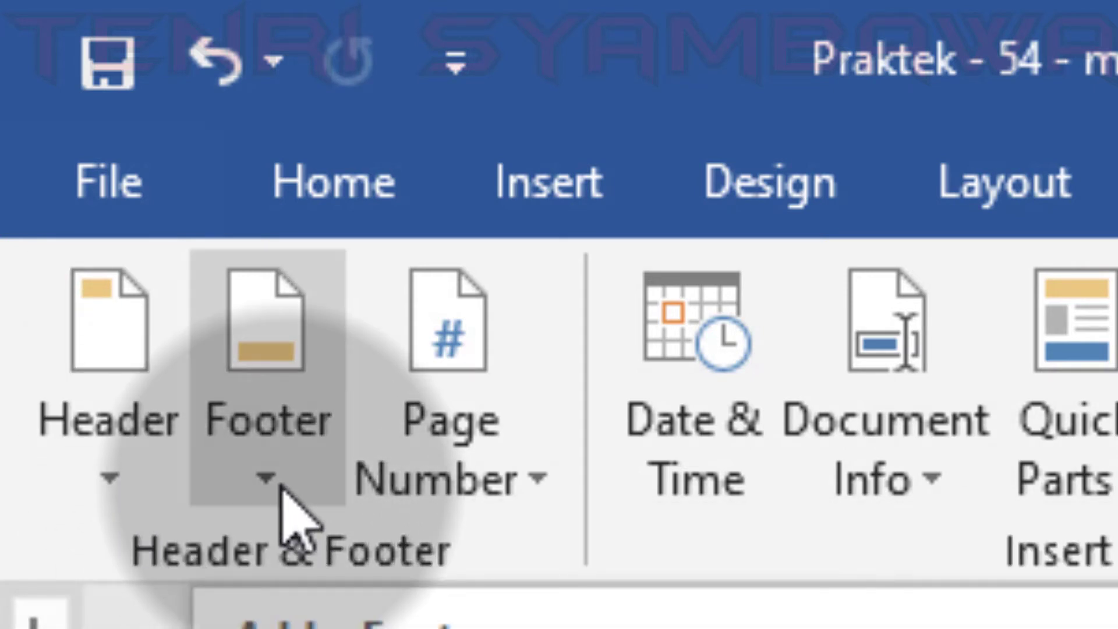
{"action": "left_click", "coordinate": [105, 492]}
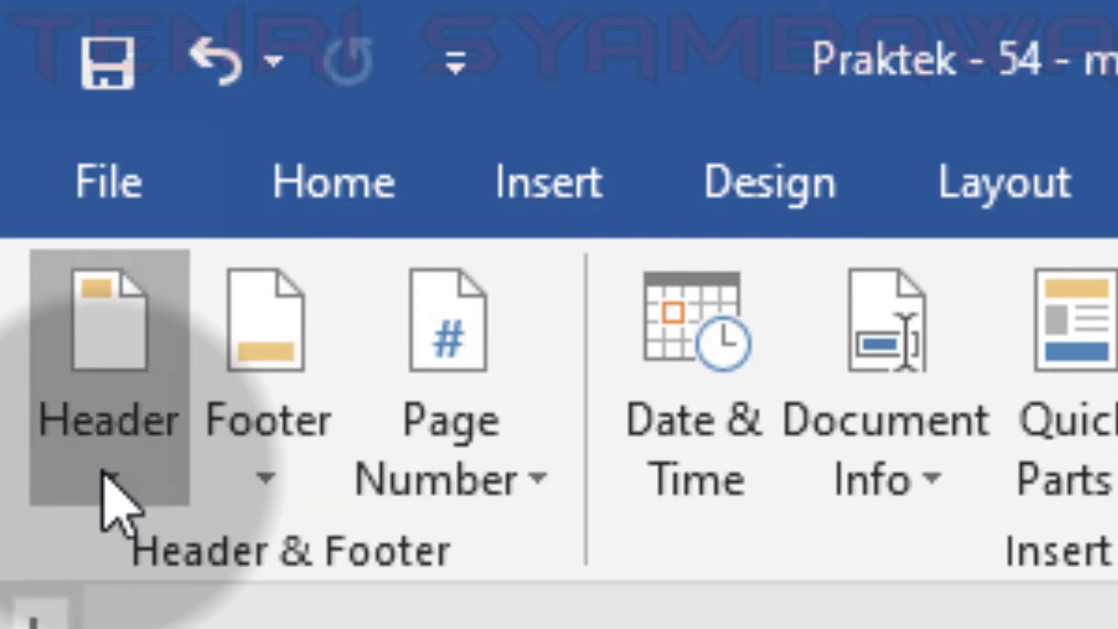
{"action": "left_click", "coordinate": [108, 490]}
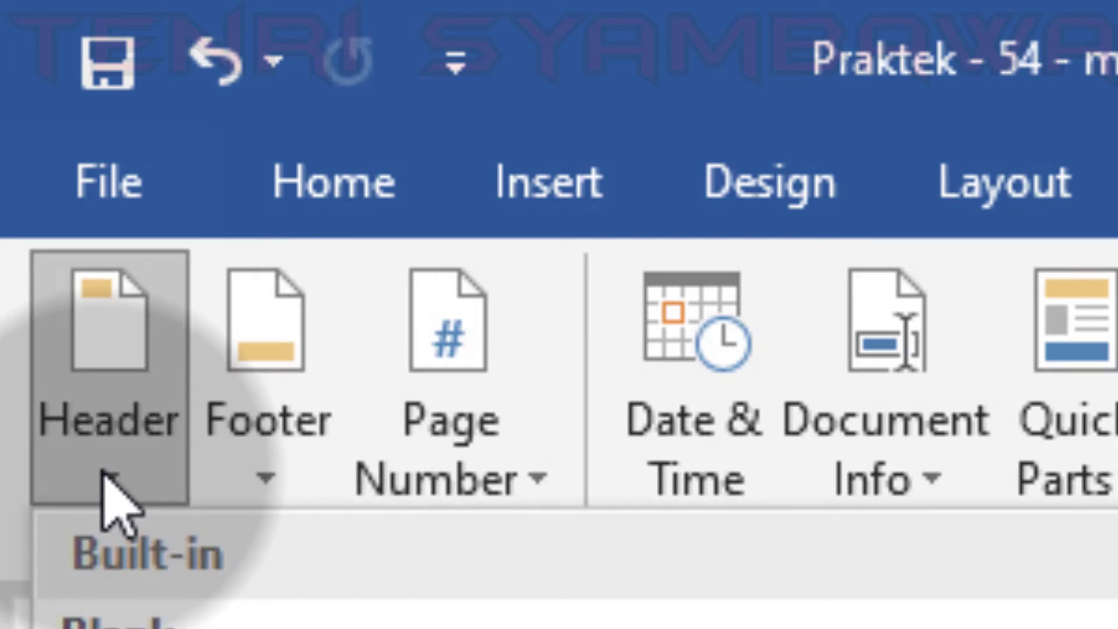
{"action": "left_click", "coordinate": [104, 466]}
{"action": "left_click", "coordinate": [230, 466]}
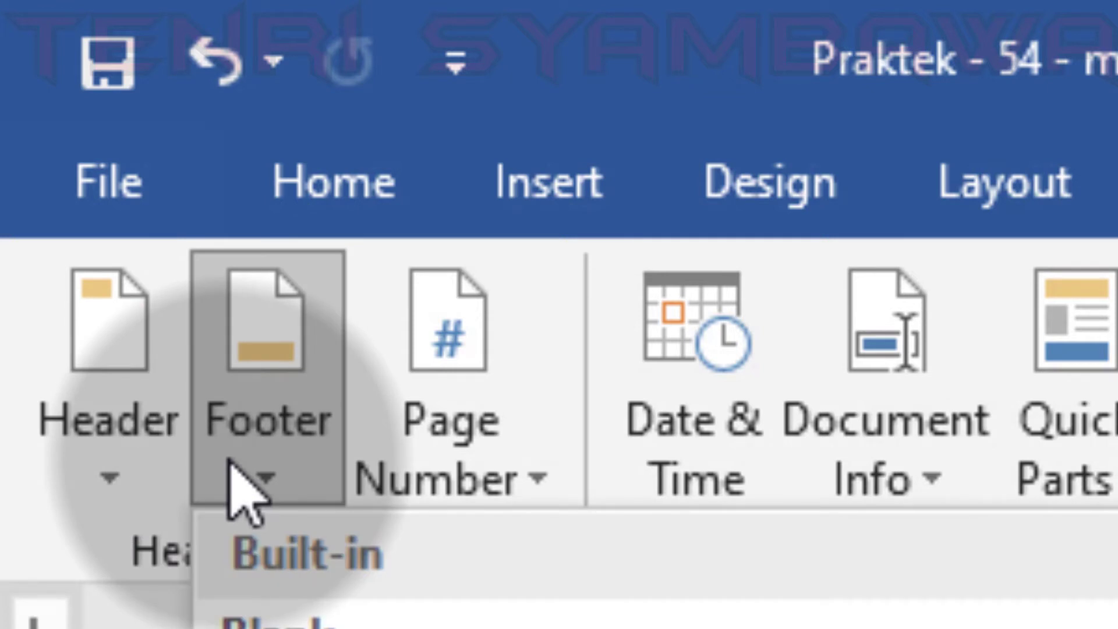
{"action": "left_click", "coordinate": [230, 466]}
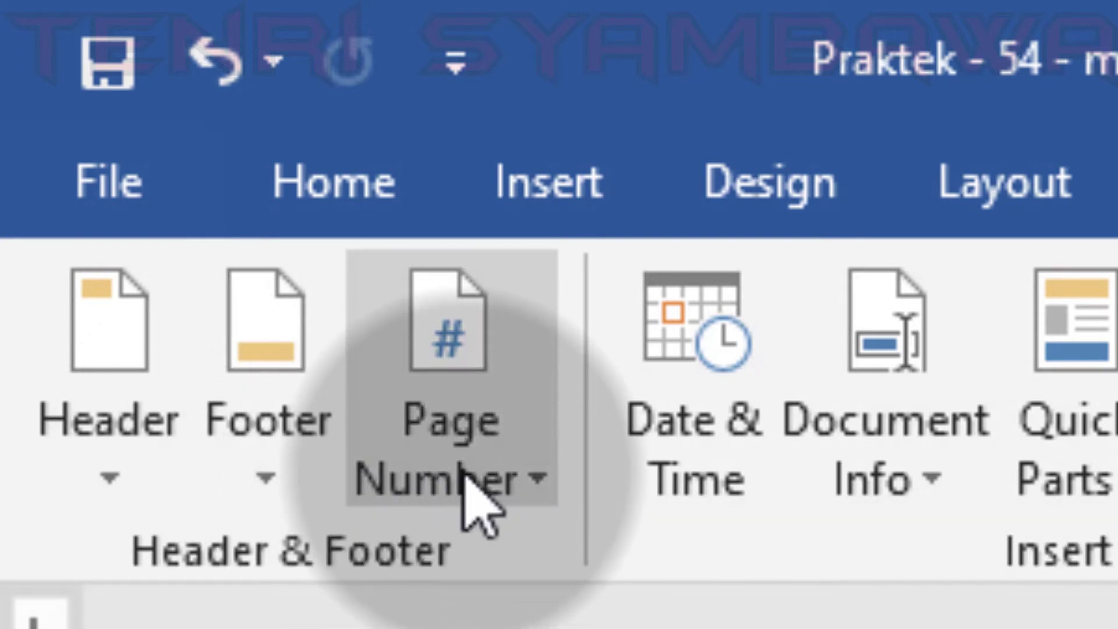
{"action": "left_click", "coordinate": [503, 483]}
{"action": "left_click", "coordinate": [508, 487]}
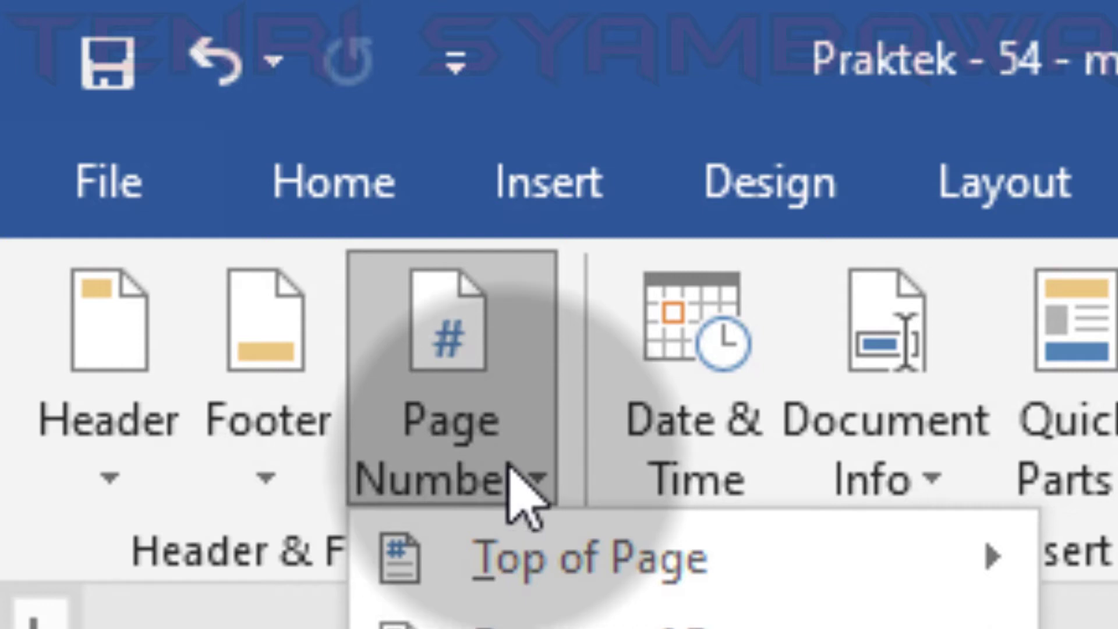
{"action": "left_click", "coordinate": [513, 486]}
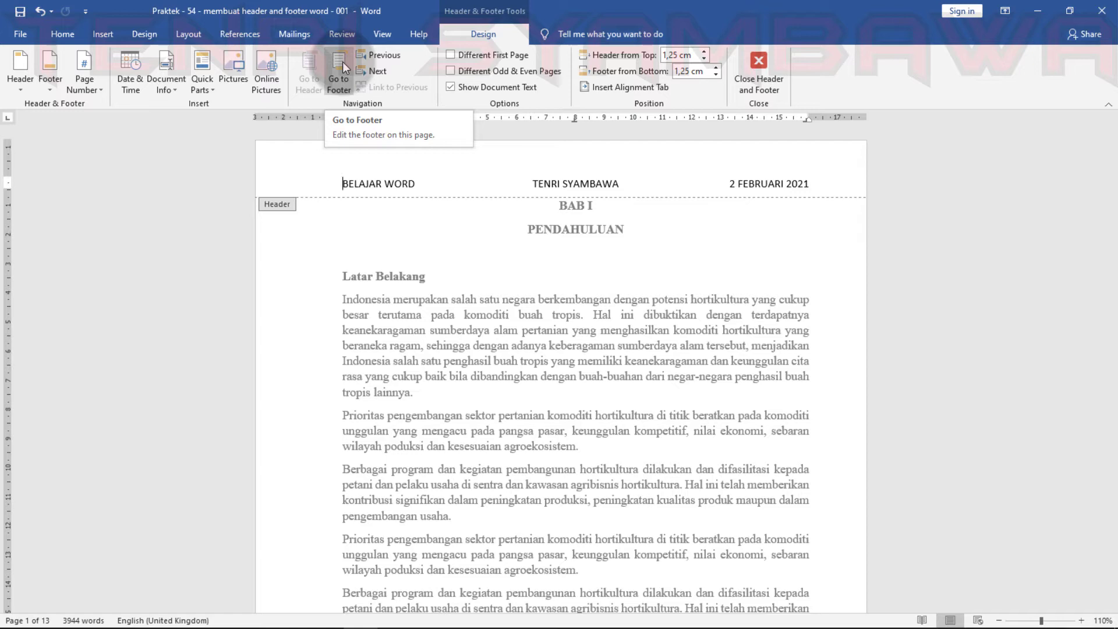
- Go to the footer of the first page and return to its header
{"action": "left_click", "coordinate": [343, 62]}
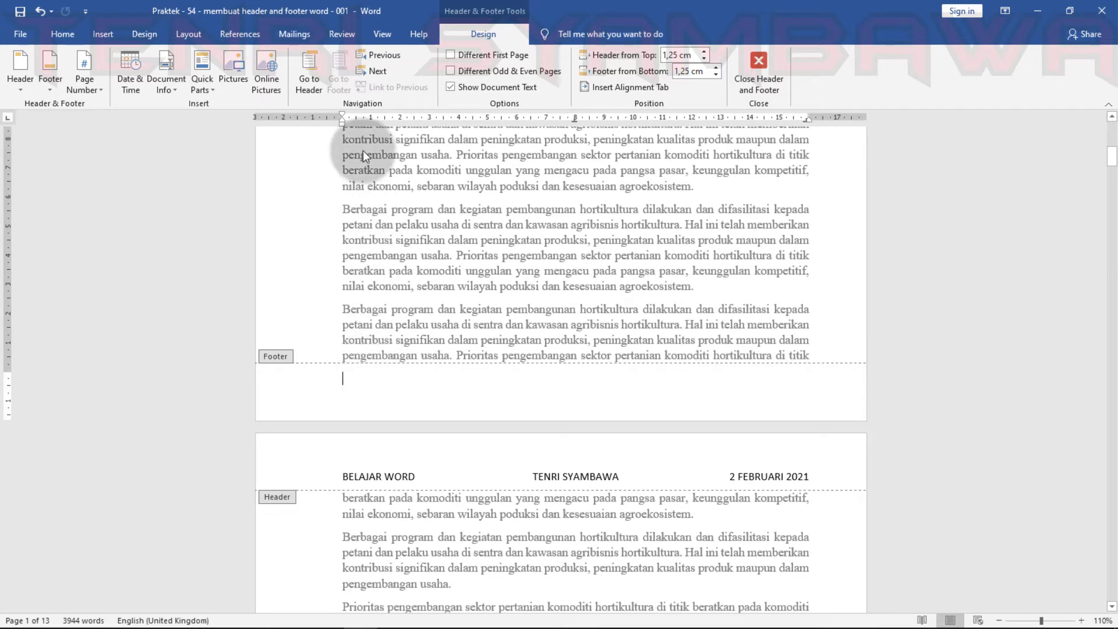
{"action": "left_click", "coordinate": [313, 75]}
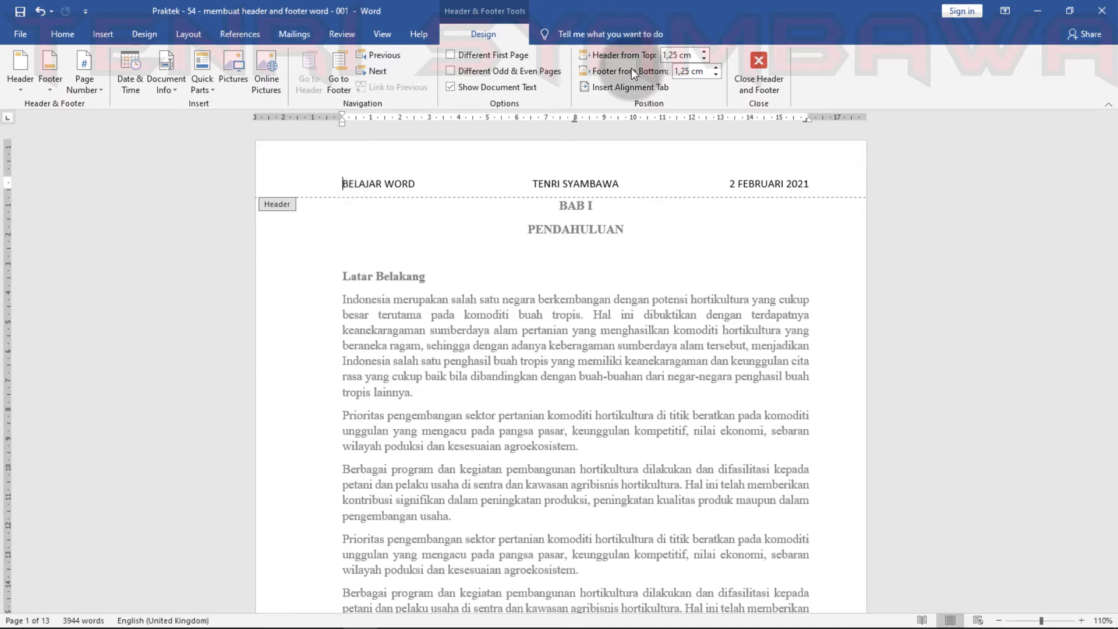
- Set the header's distance from the top of the page to 2 cm
{"action": "left_click", "coordinate": [679, 55]}
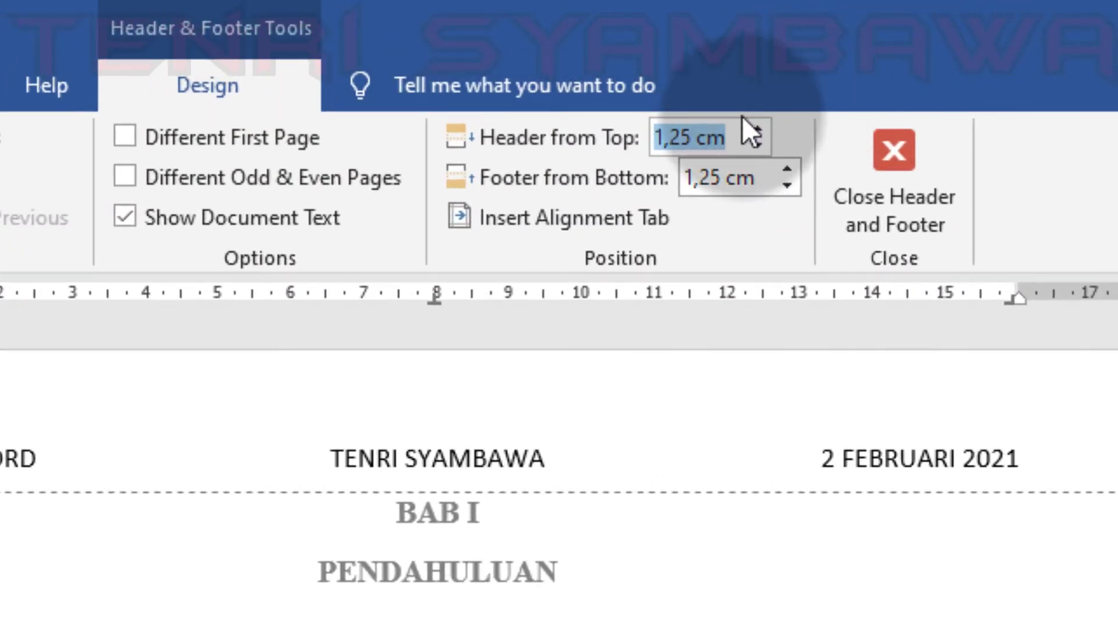
{"action": "left_click", "coordinate": [702, 65]}
{"action": "left_click", "coordinate": [698, 137]}
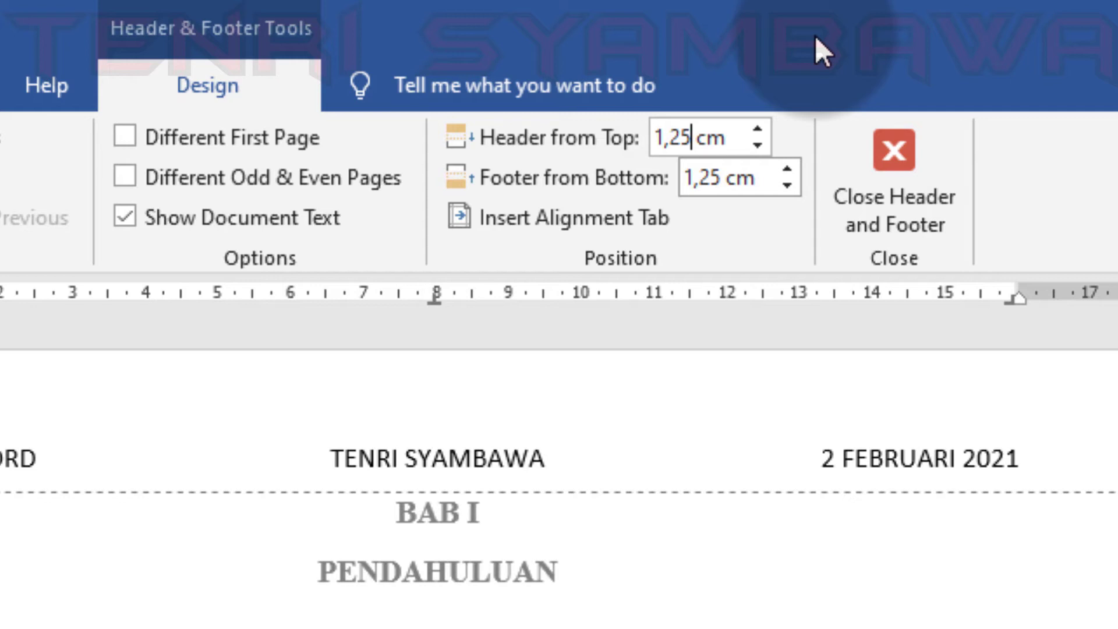
{"action": "key", "text": "shift+Left"}
{"action": "key", "text": "shift+Left"}
{"action": "key", "text": "shift+Left"}
{"action": "key", "text": "shift+Left"}
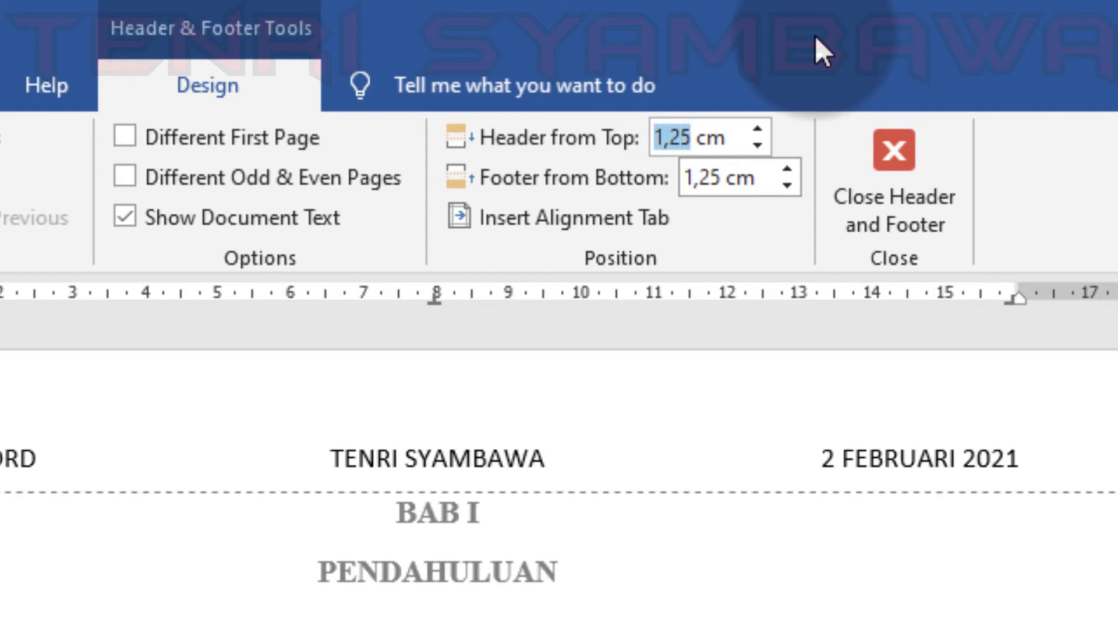
{"action": "type", "text": "2"}
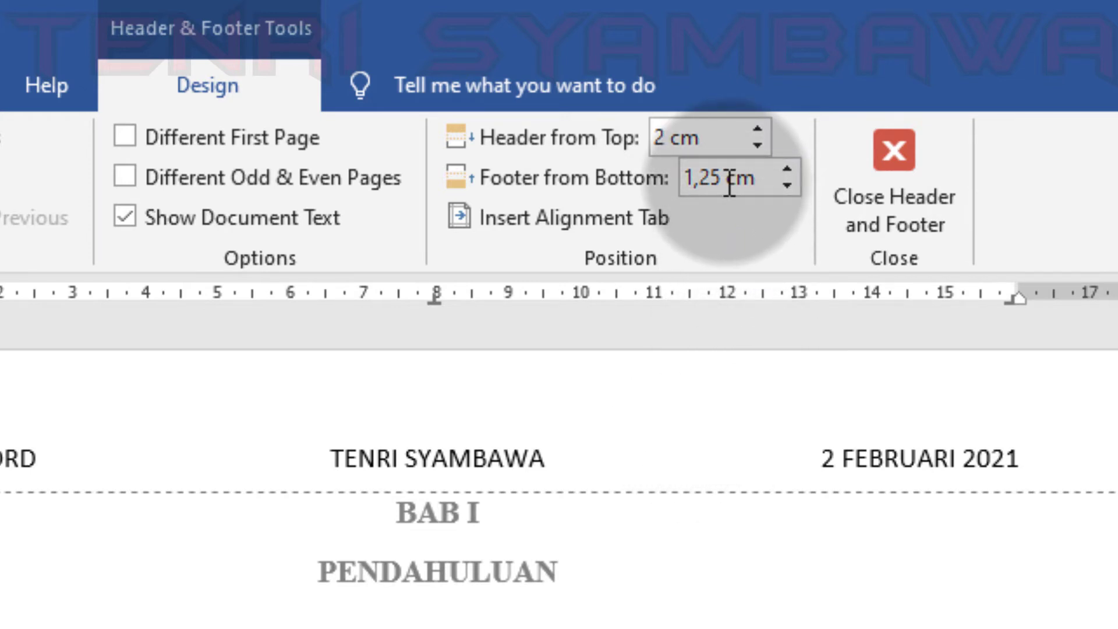
{"action": "left_click", "coordinate": [787, 455]}
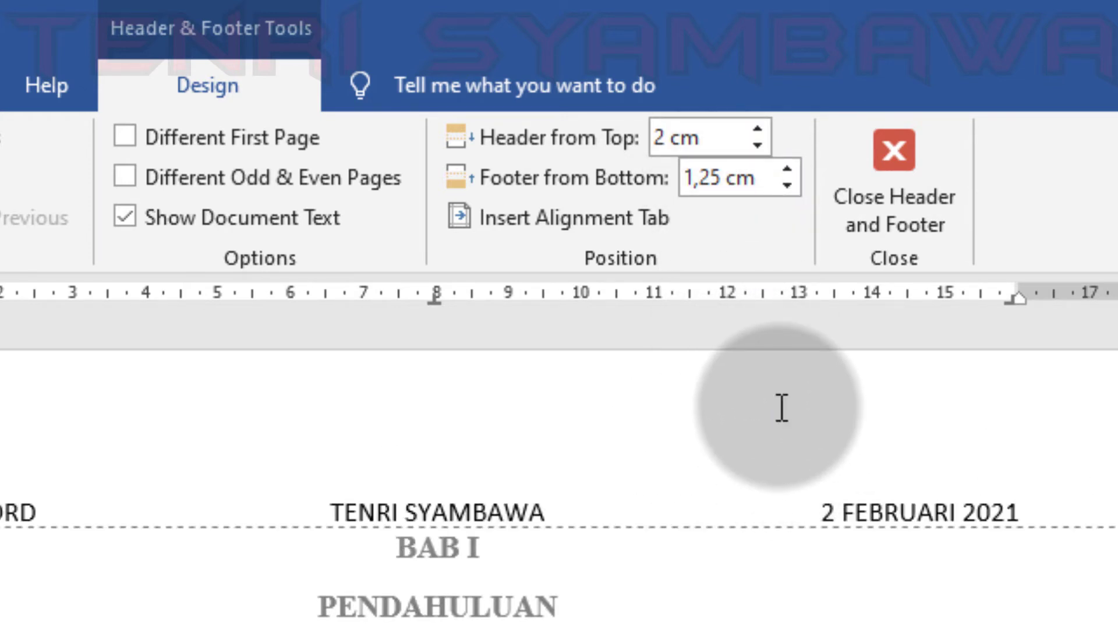
- Restore the header's distance from the top of the page to 1,25 cm
{"action": "left_click", "coordinate": [670, 138]}
{"action": "key", "text": "Home"}
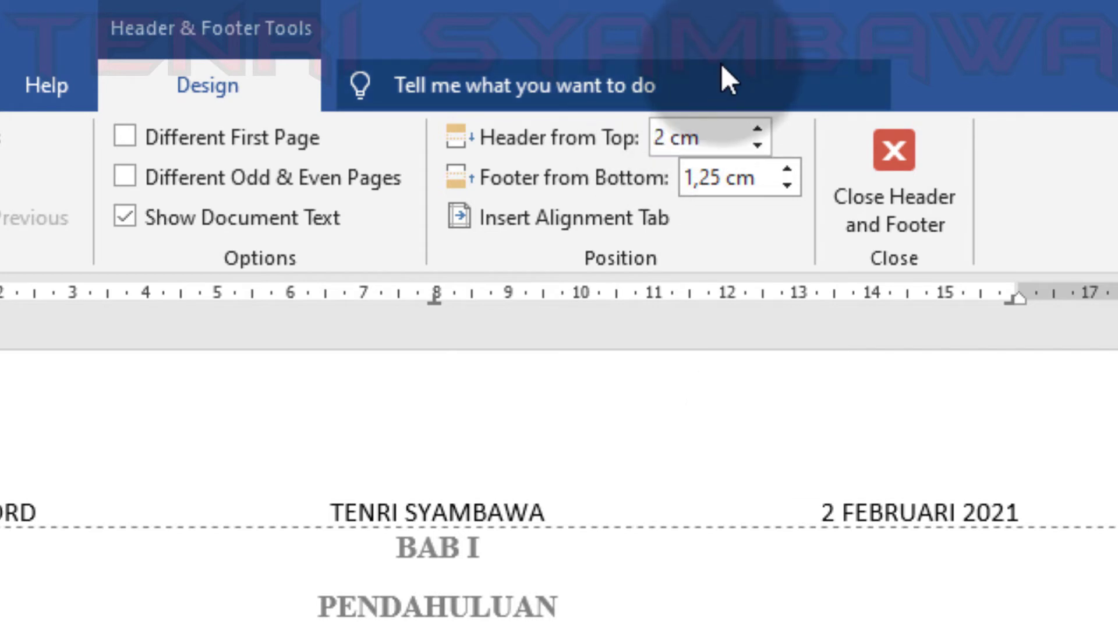
{"action": "type", "text": "1,"}
{"action": "key", "text": "Right"}
{"action": "type", "text": "5"}
{"action": "key", "text": "Return"}
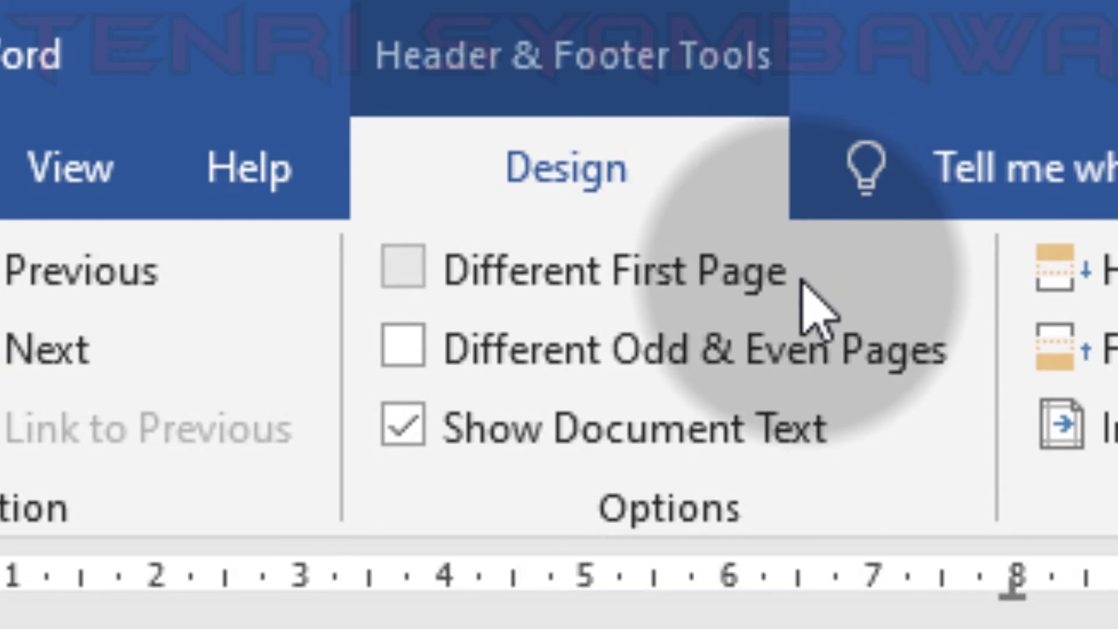
- Try switching Different First Page on and off, and enable Different Odd & Even Pages for the headers and footers
{"action": "left_click", "coordinate": [721, 283]}
{"action": "left_click", "coordinate": [722, 284]}
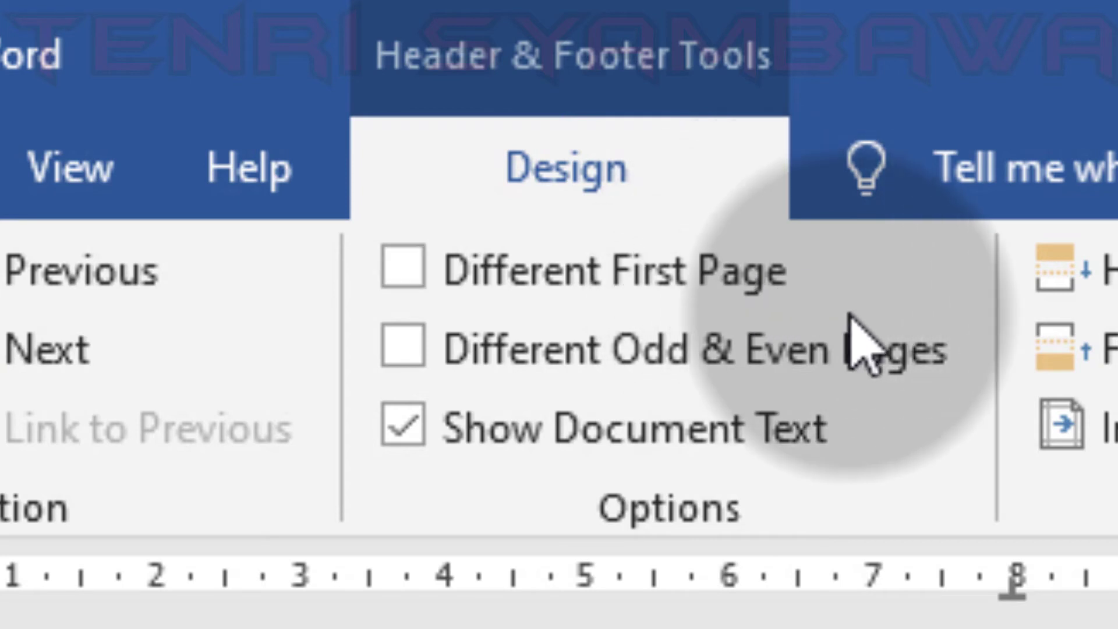
{"action": "left_click", "coordinate": [846, 344]}
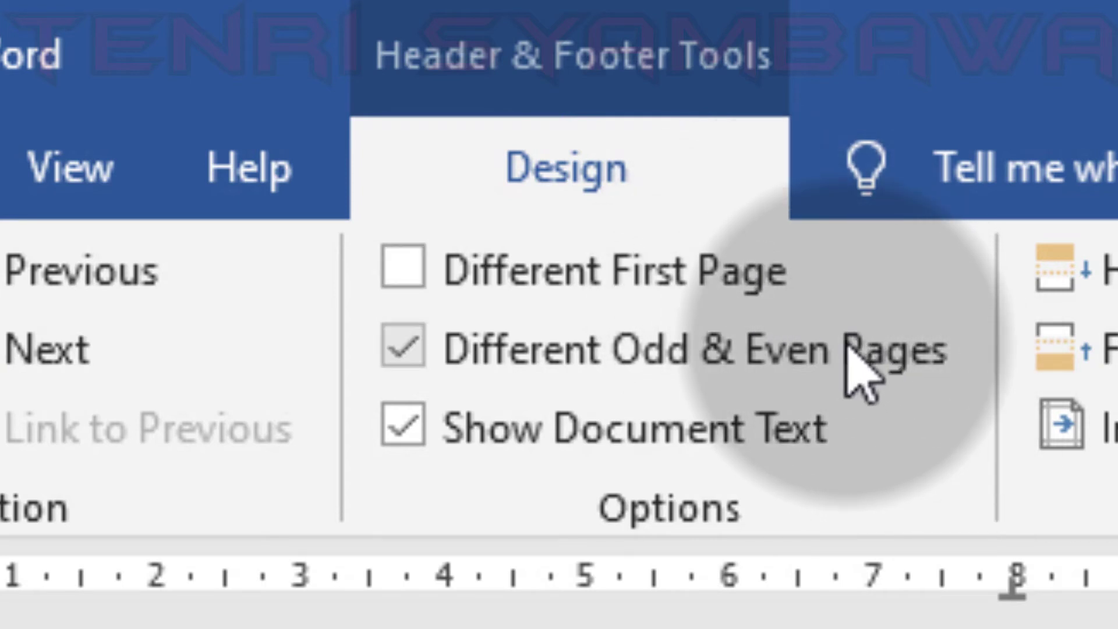
- Try switching Different Odd & Even Pages off and on, and leave it disabled for the headers and footers
{"action": "left_click", "coordinate": [871, 348]}
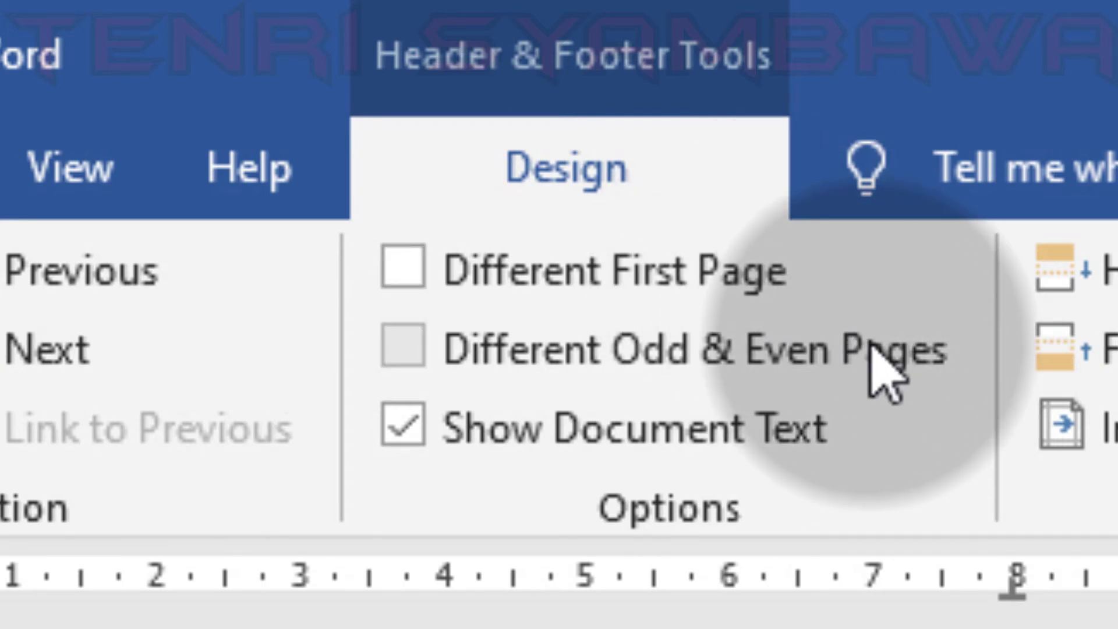
{"action": "left_click", "coordinate": [872, 350]}
{"action": "left_click", "coordinate": [401, 355]}
{"action": "left_click", "coordinate": [401, 355]}
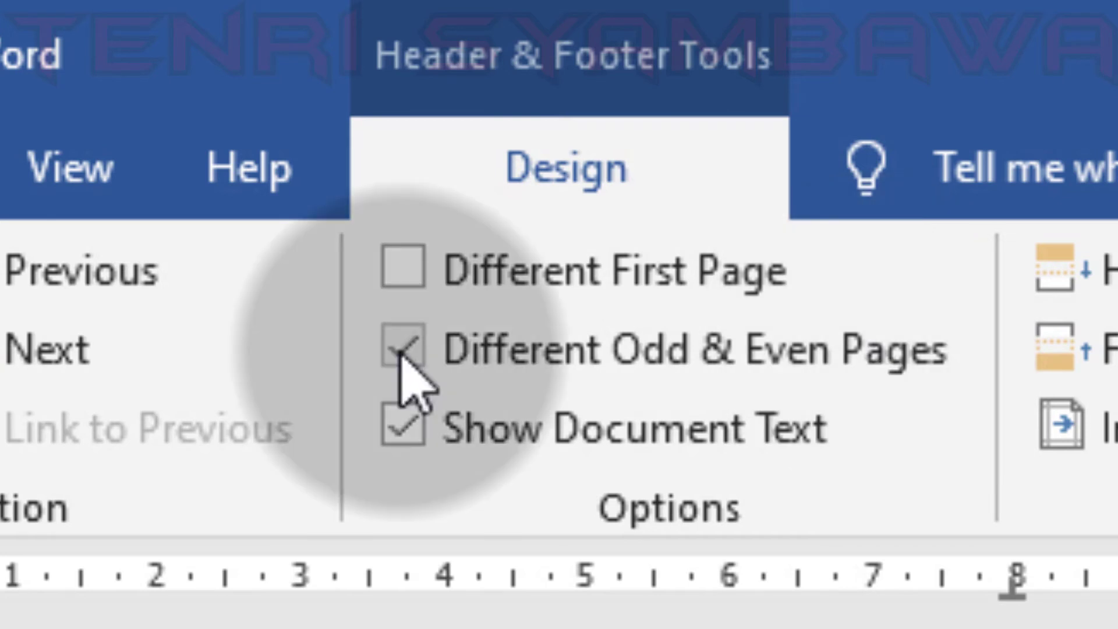
{"action": "left_click", "coordinate": [401, 354]}
{"action": "left_click", "coordinate": [401, 354]}
{"action": "left_click", "coordinate": [401, 354]}
- Try switching Different First Page on and off repeatedly, and leave it disabled
{"action": "left_click", "coordinate": [401, 274]}
{"action": "left_click", "coordinate": [401, 274]}
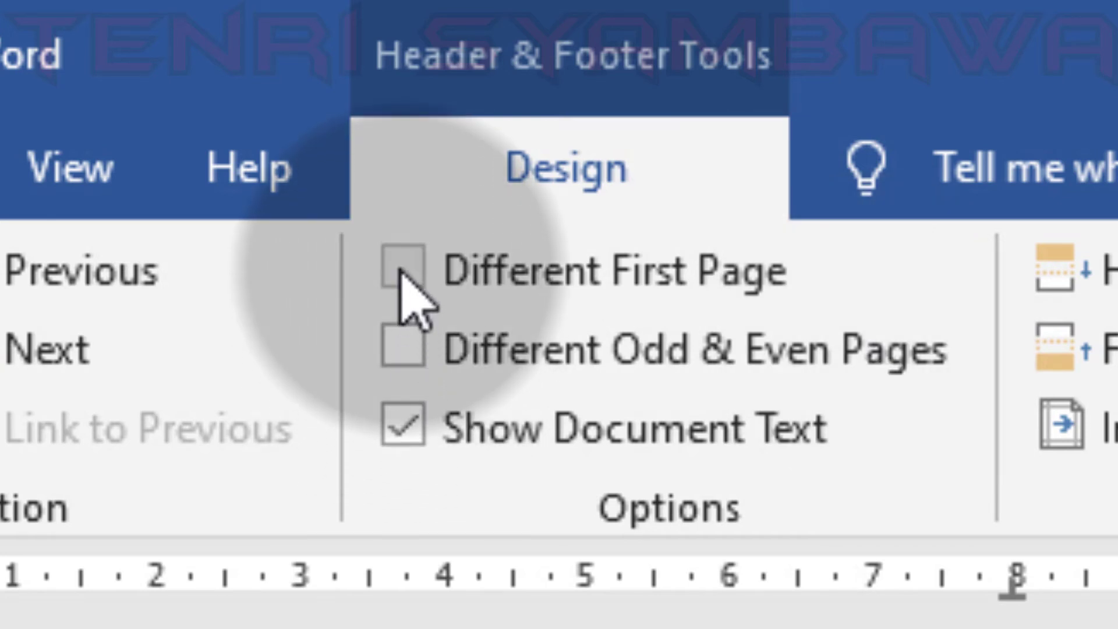
{"action": "left_click", "coordinate": [401, 274]}
{"action": "left_click", "coordinate": [401, 274]}
{"action": "left_click", "coordinate": [400, 275]}
{"action": "left_click", "coordinate": [400, 274]}
{"action": "left_click", "coordinate": [401, 274]}
{"action": "left_click", "coordinate": [401, 275]}
{"action": "left_click", "coordinate": [401, 274]}
{"action": "left_click", "coordinate": [401, 275]}
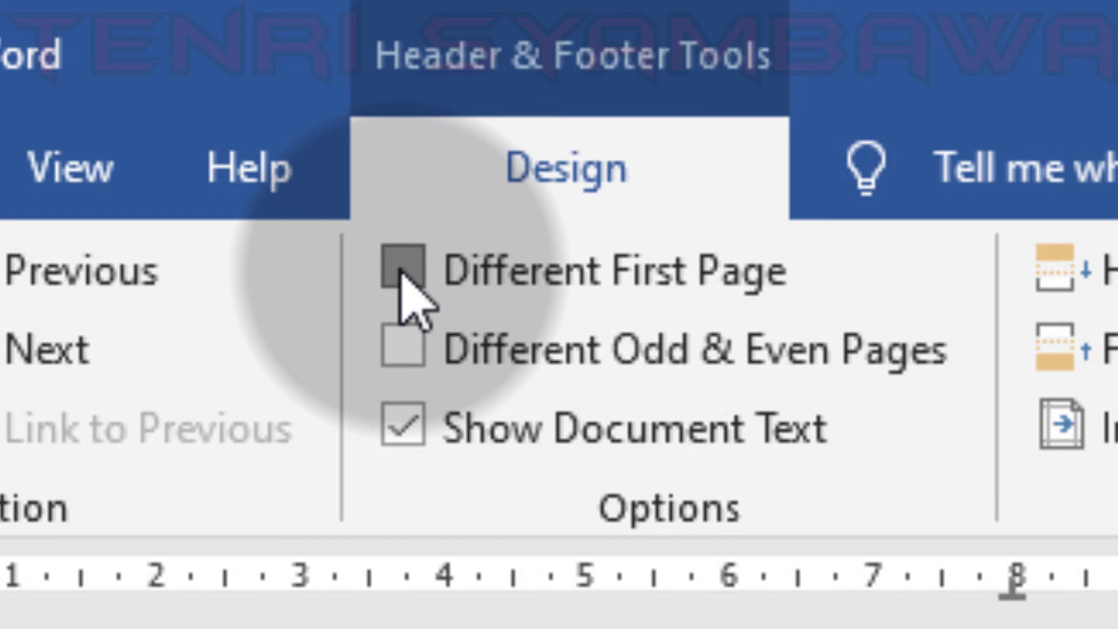
{"action": "left_click", "coordinate": [401, 274]}
{"action": "left_click", "coordinate": [401, 274]}
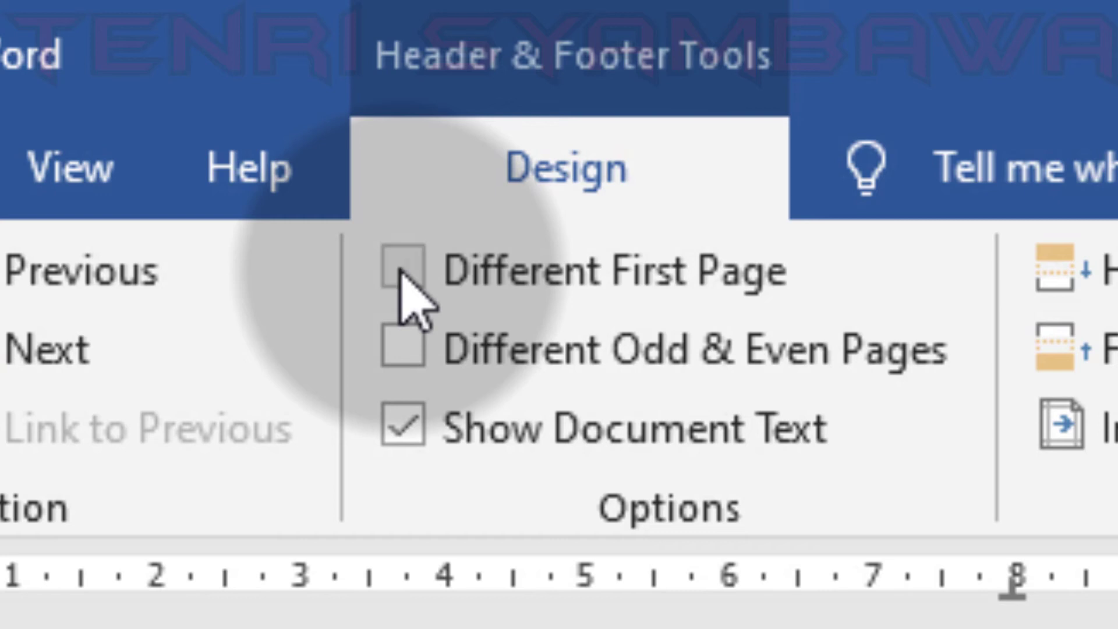
{"action": "left_click", "coordinate": [401, 274]}
{"action": "left_click", "coordinate": [400, 274]}
{"action": "left_click", "coordinate": [401, 274]}
{"action": "left_click", "coordinate": [401, 275]}
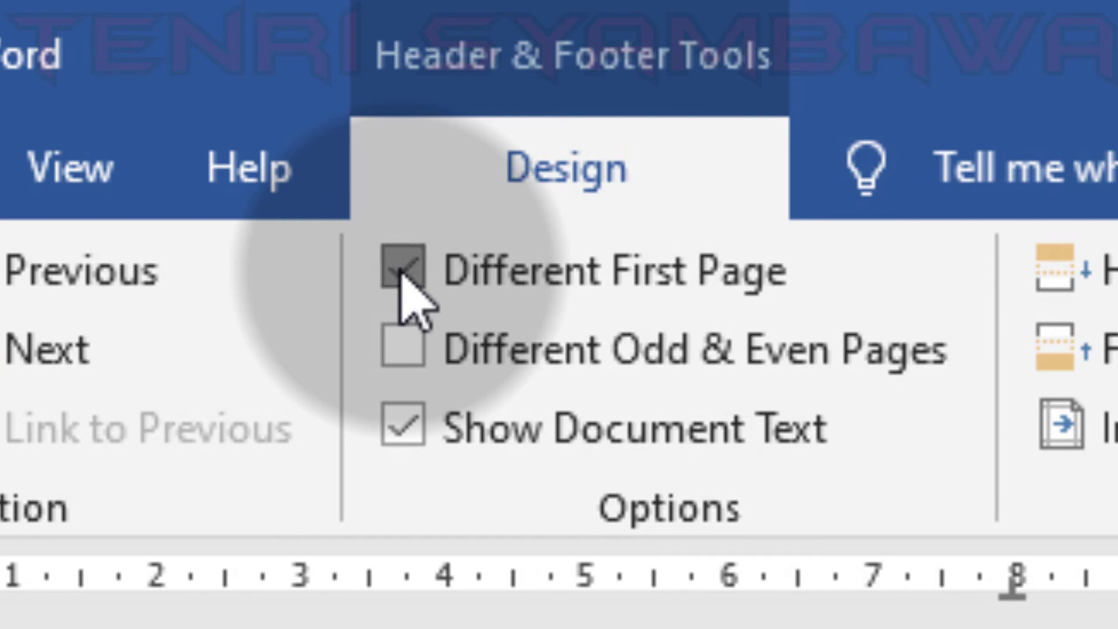
{"action": "left_click", "coordinate": [401, 275]}
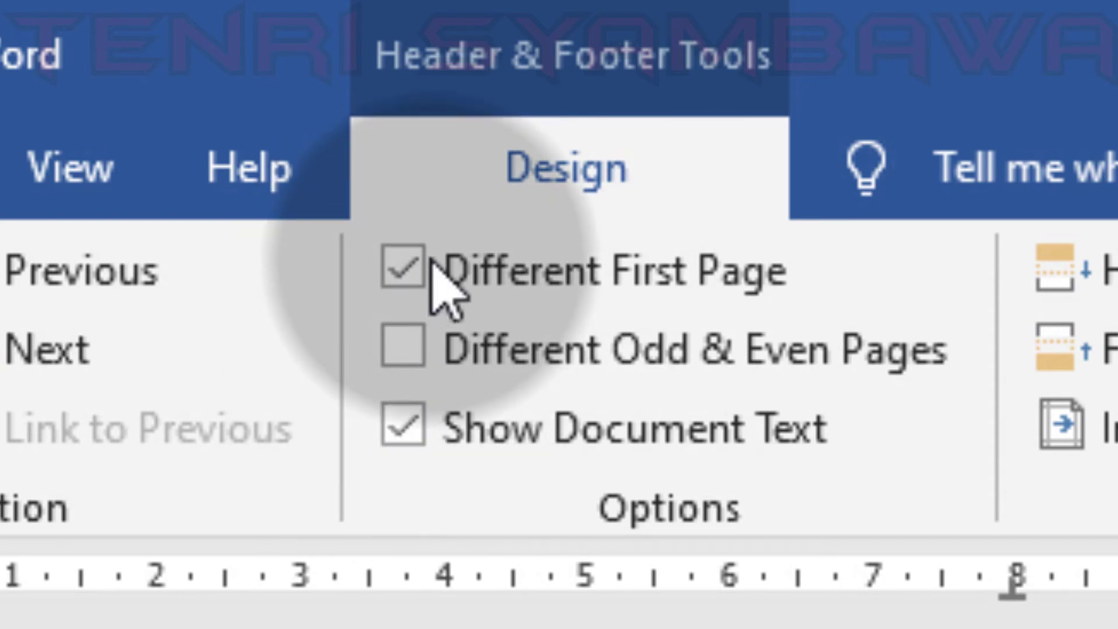
{"action": "left_click", "coordinate": [406, 269]}
- Try hiding the document text during header editing and show it again
{"action": "left_click", "coordinate": [412, 434]}
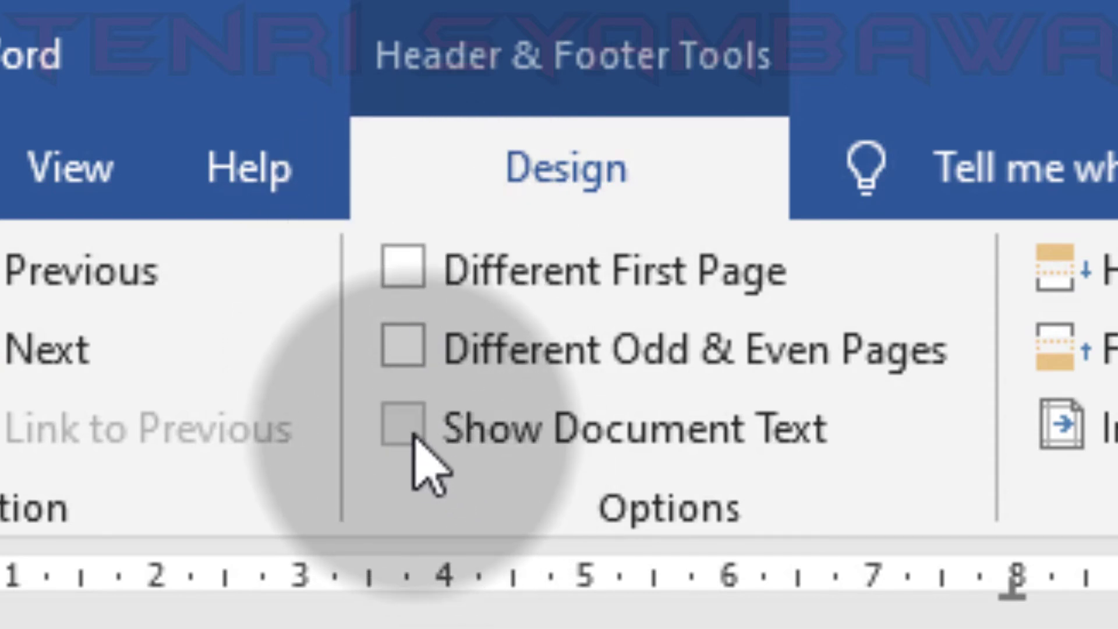
{"action": "left_click", "coordinate": [413, 436]}
{"action": "left_click", "coordinate": [412, 435]}
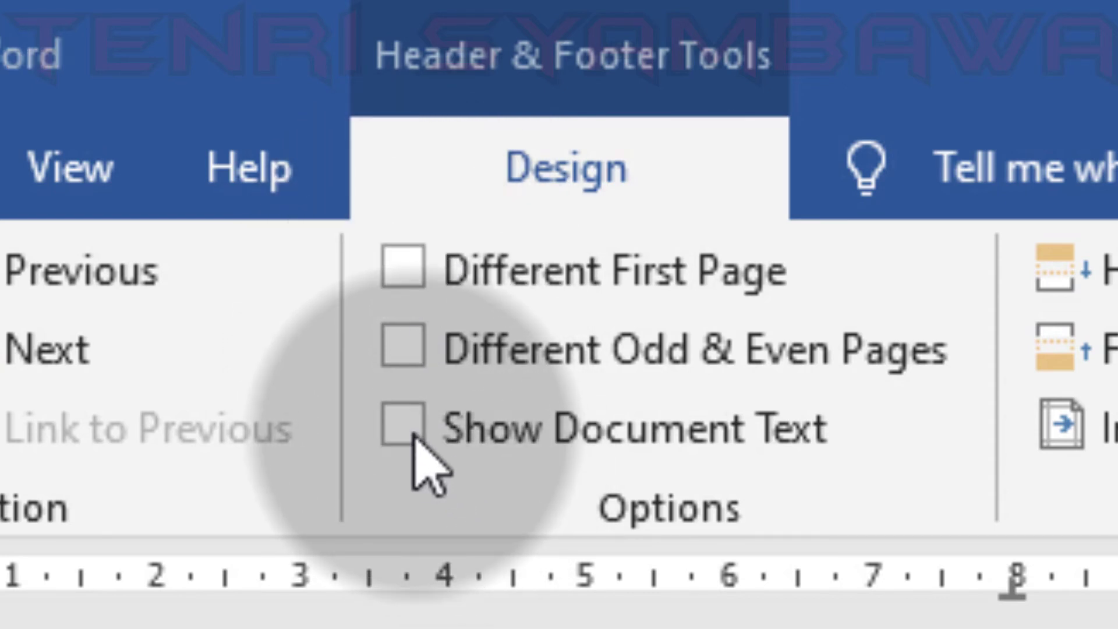
{"action": "left_click", "coordinate": [413, 435]}
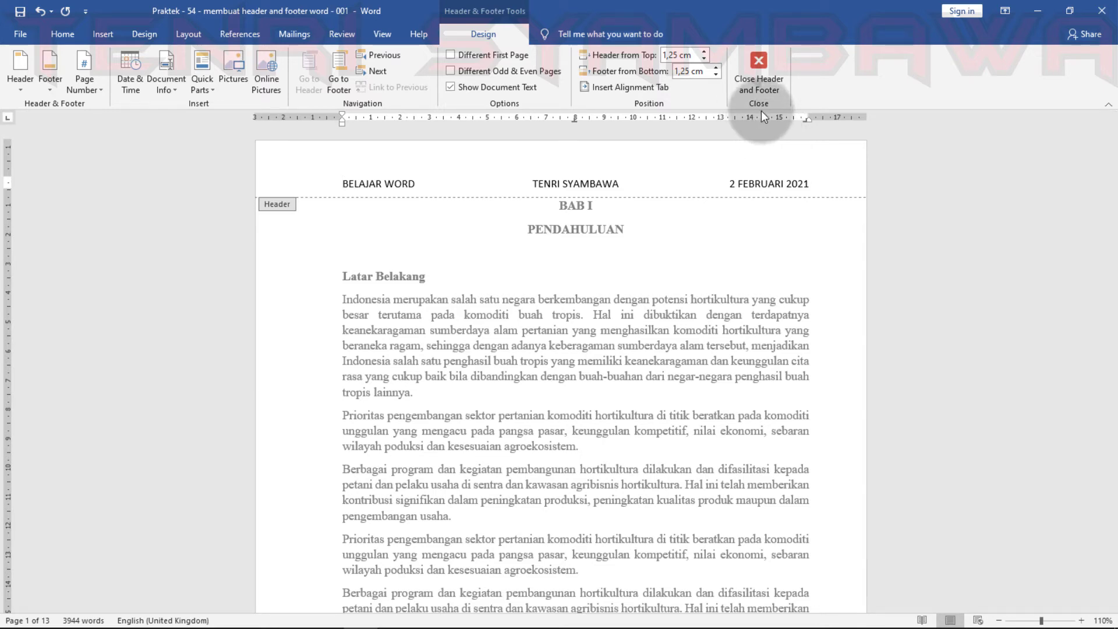
- Leave header and footer editing and review the three-column header and empty footer on the first page
{"action": "left_click", "coordinate": [777, 80]}
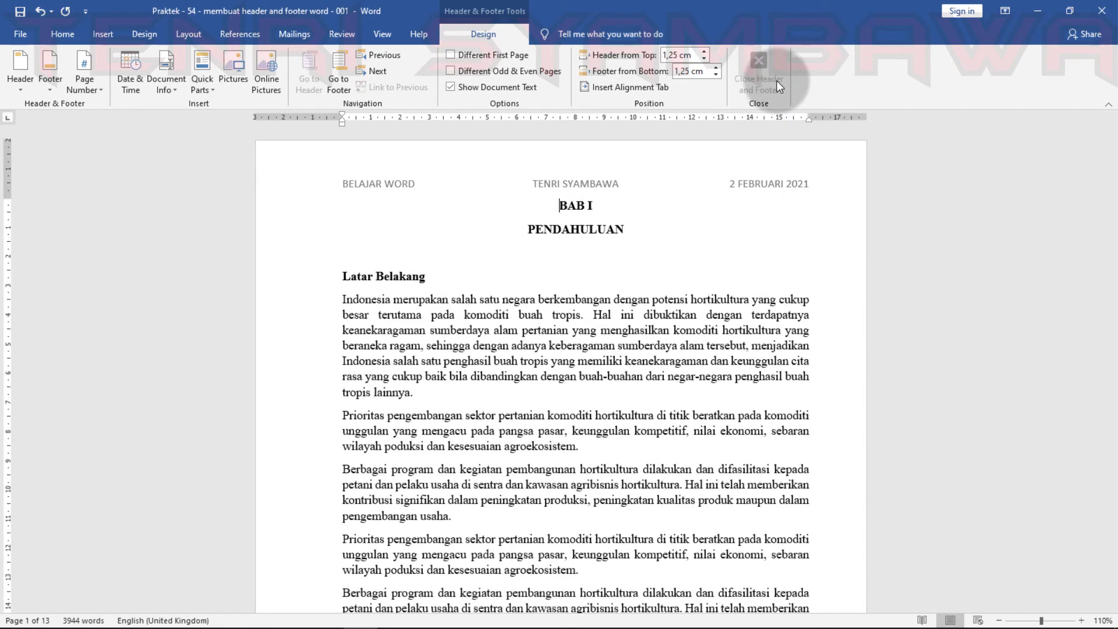
{"action": "scroll", "coordinate": [635, 281], "scroll_direction": "down", "scroll_amount": 2}
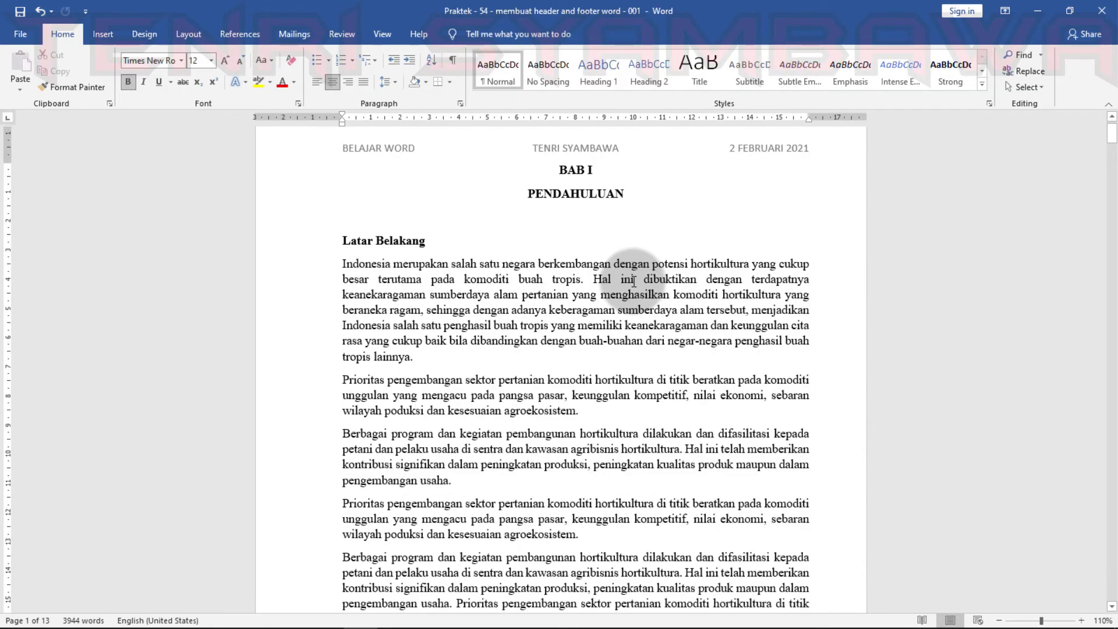
{"action": "scroll", "coordinate": [634, 282], "scroll_direction": "down", "scroll_amount": 12}
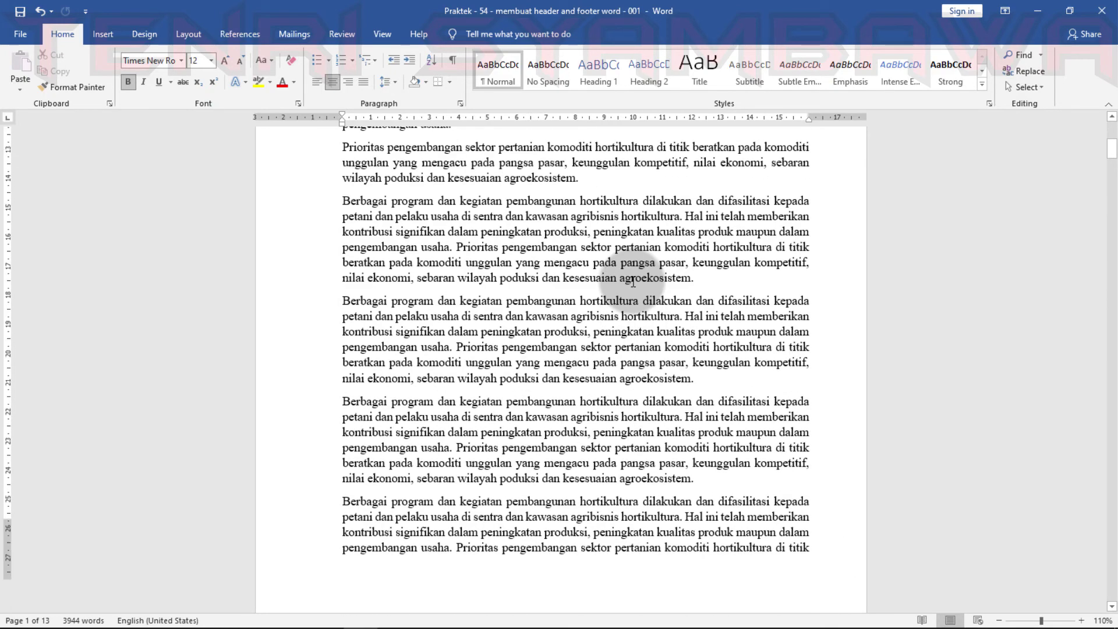
{"action": "scroll", "coordinate": [632, 282], "scroll_direction": "up", "scroll_amount": 15}
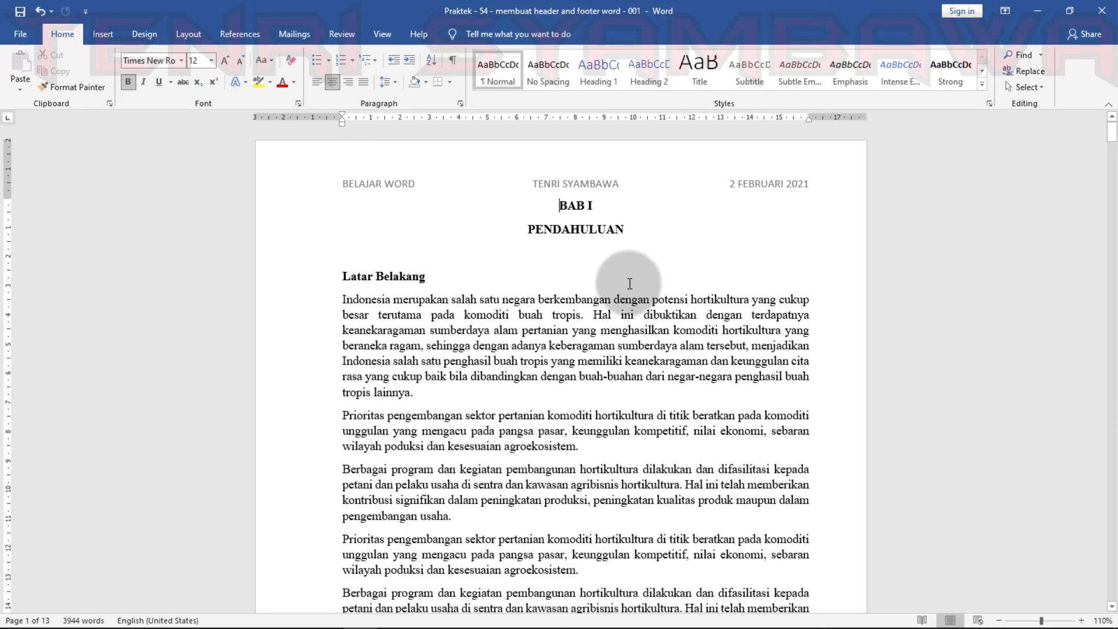
{"action": "scroll", "coordinate": [633, 282], "scroll_direction": "down", "scroll_amount": 8}
{"action": "scroll", "coordinate": [625, 284], "scroll_direction": "up", "scroll_amount": 10}
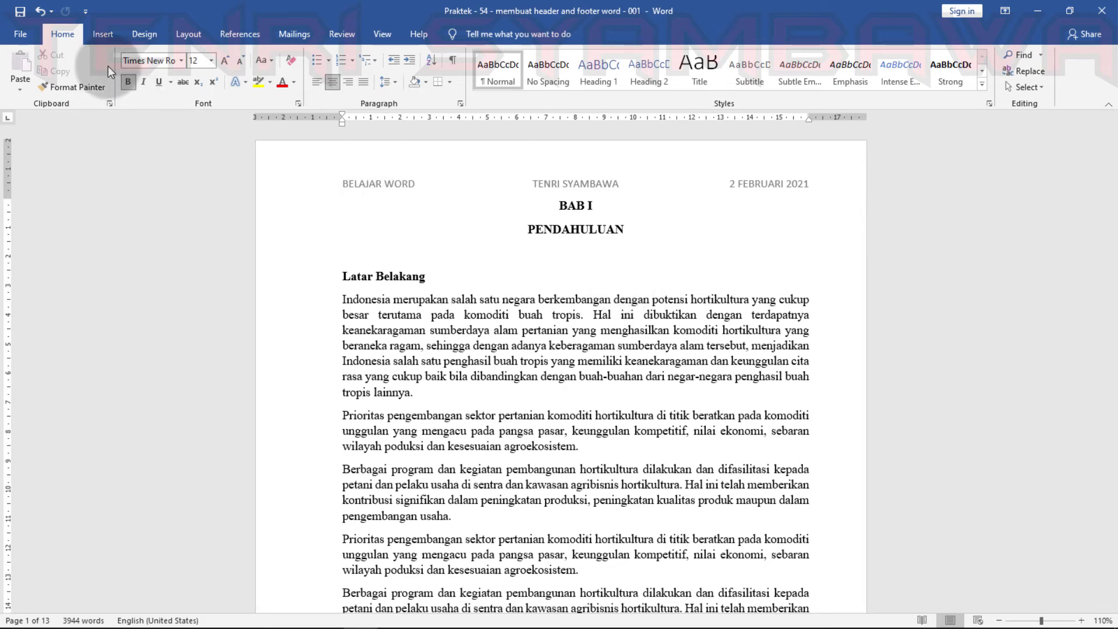
- Insert the built-in Facet (Even Page) footer and inspect its text box on the first page
{"action": "left_click", "coordinate": [100, 34]}
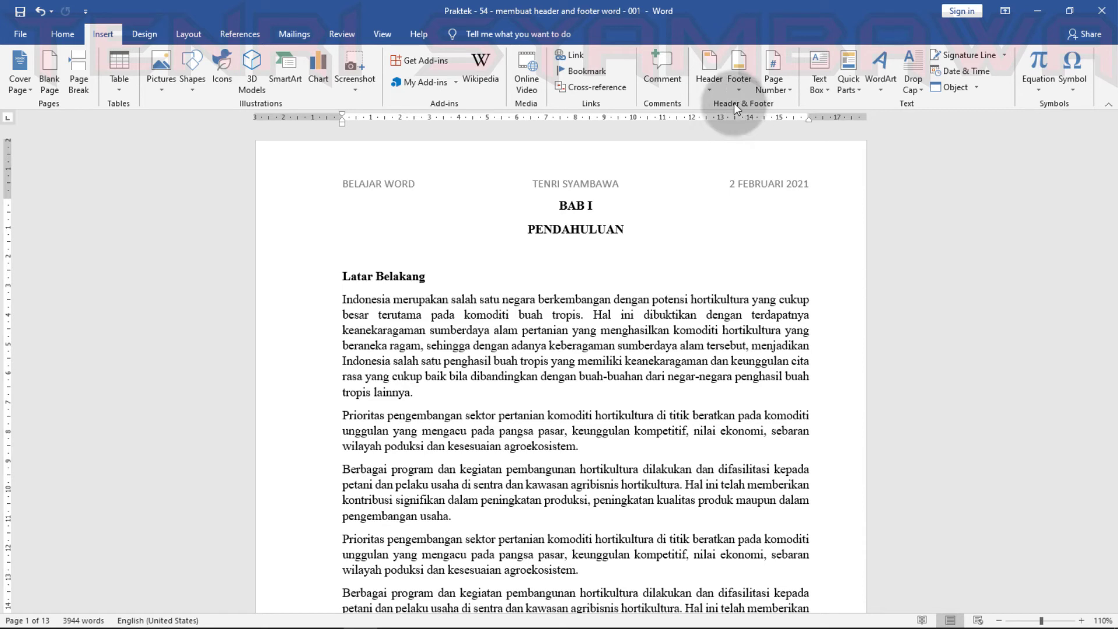
{"action": "left_click", "coordinate": [744, 66]}
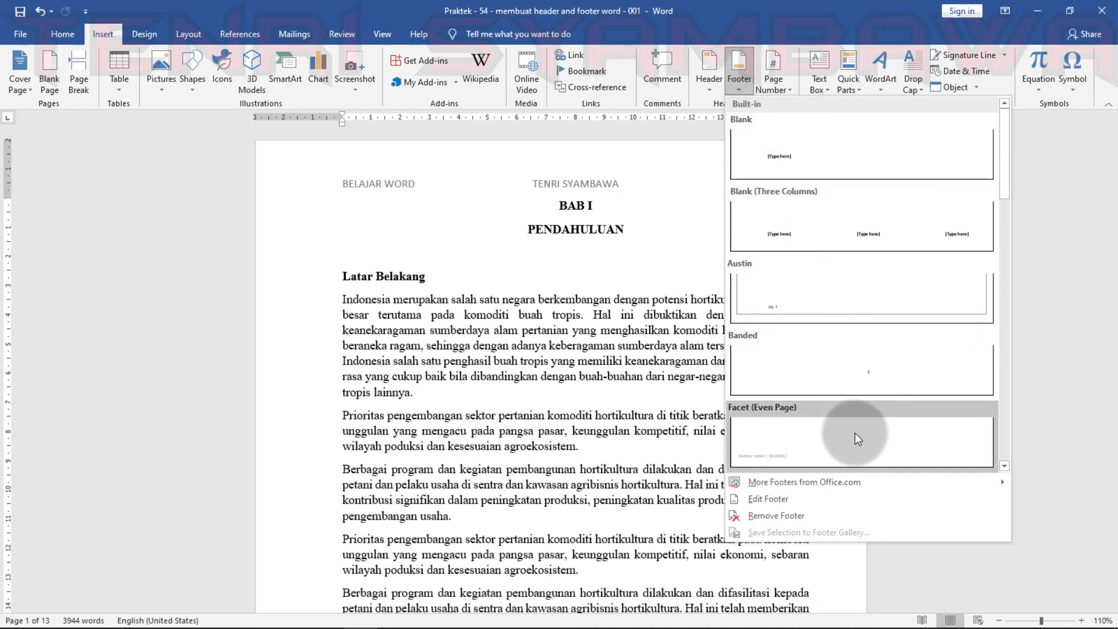
{"action": "left_click", "coordinate": [901, 439]}
{"action": "scroll", "coordinate": [669, 407], "scroll_direction": "down", "scroll_amount": 5}
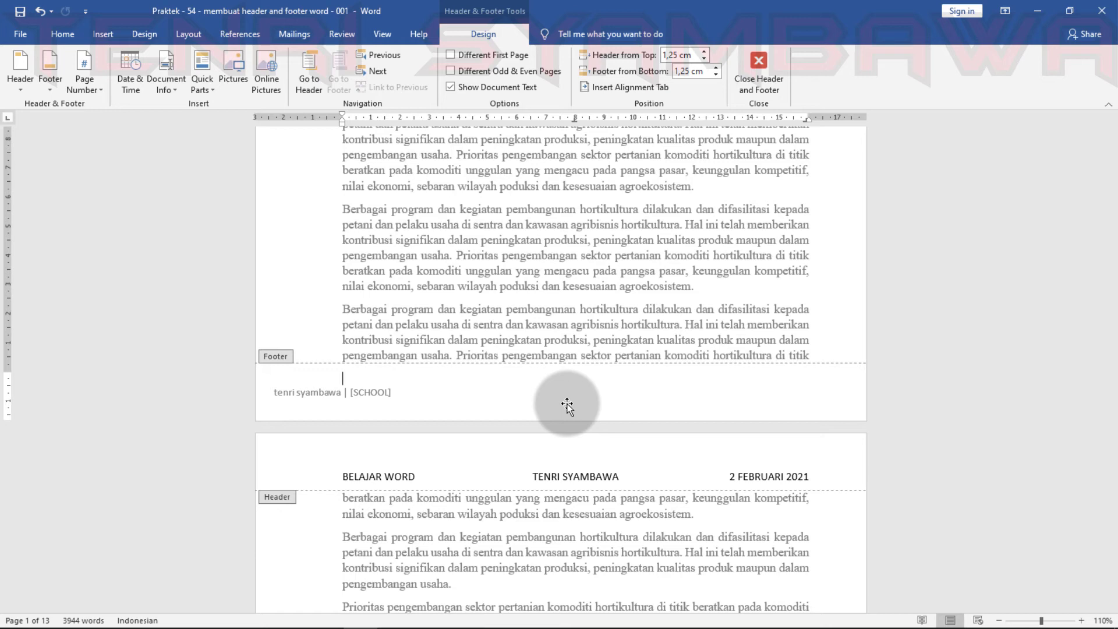
{"action": "scroll", "coordinate": [571, 396], "scroll_direction": "down", "scroll_amount": 1}
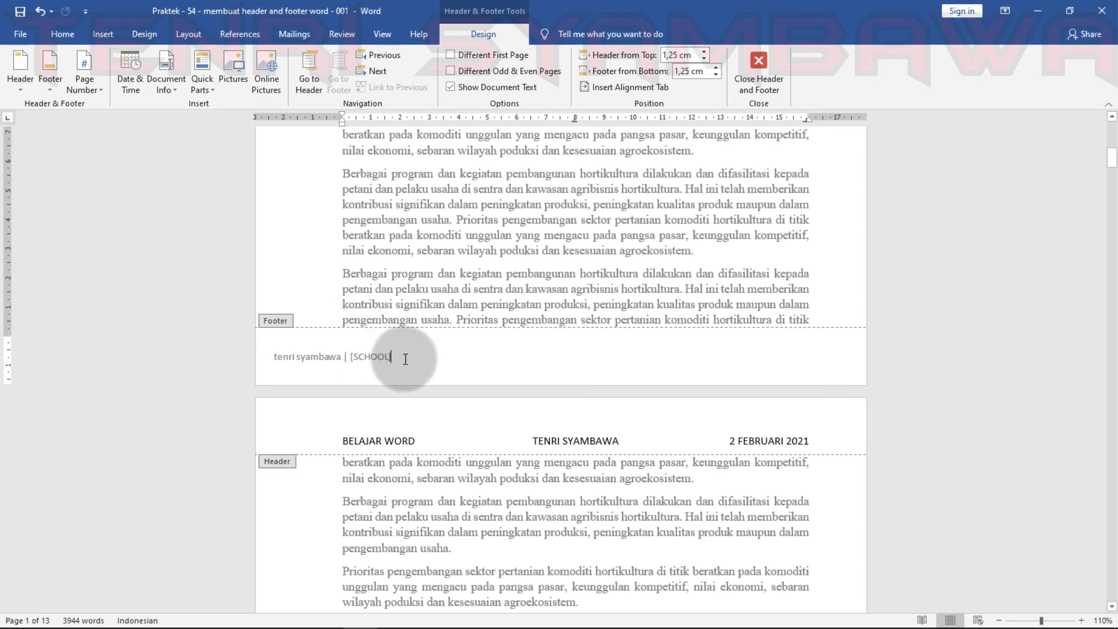
{"action": "left_click", "coordinate": [384, 341]}
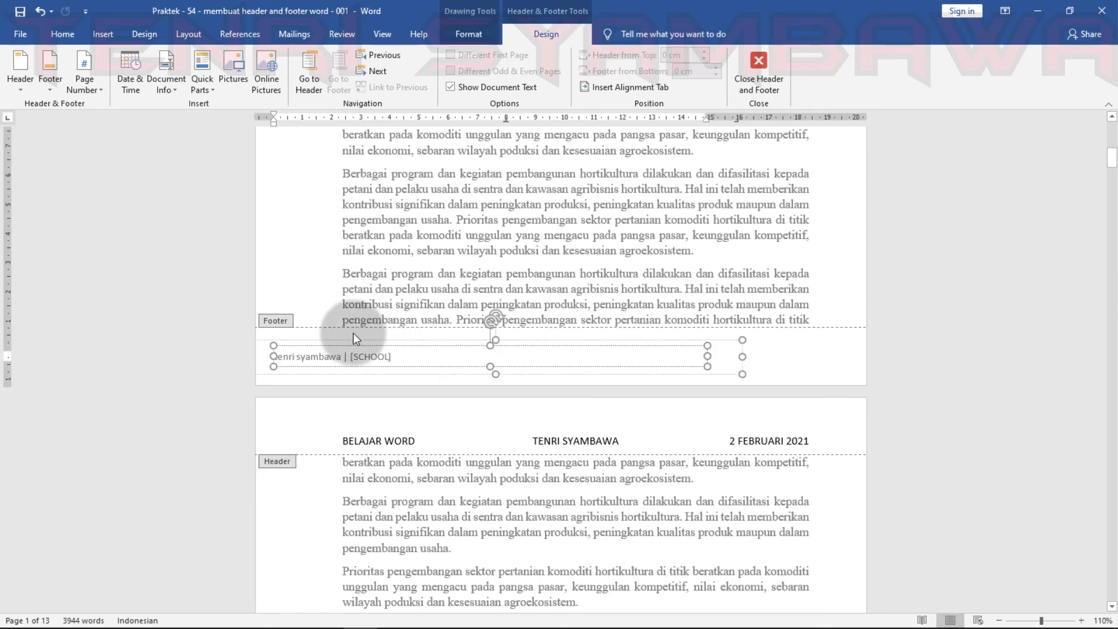
{"action": "left_click", "coordinate": [784, 356]}
- Insert a bottom-of-page page number in the Plain Number 2 style in place of the current footer
{"action": "left_click", "coordinate": [90, 86]}
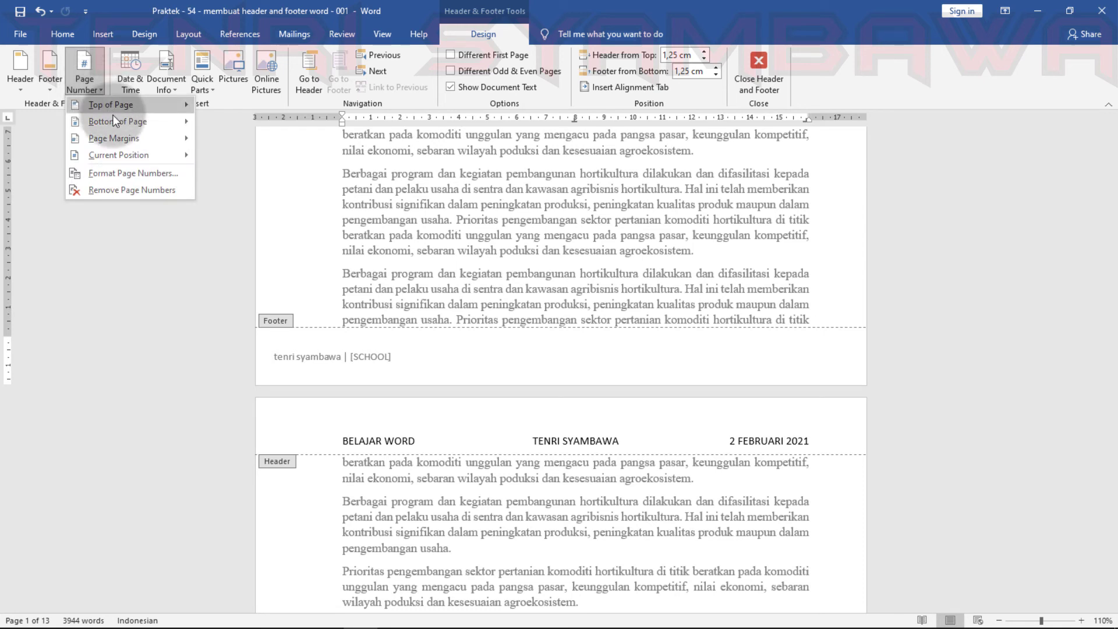
{"action": "mouse_move", "coordinate": [114, 120]}
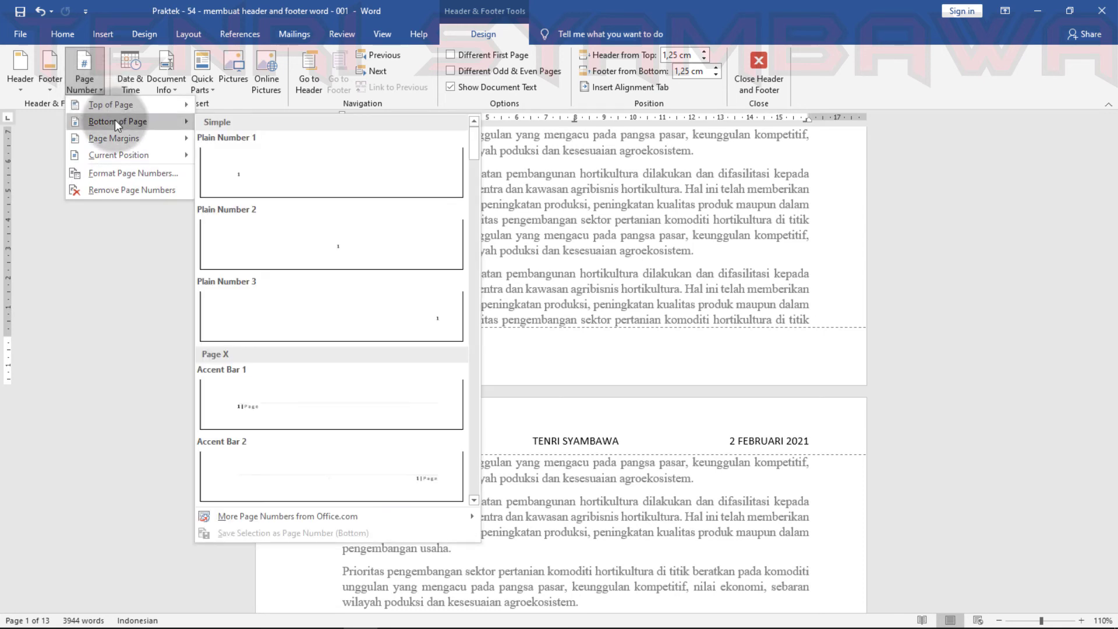
{"action": "left_click", "coordinate": [302, 235]}
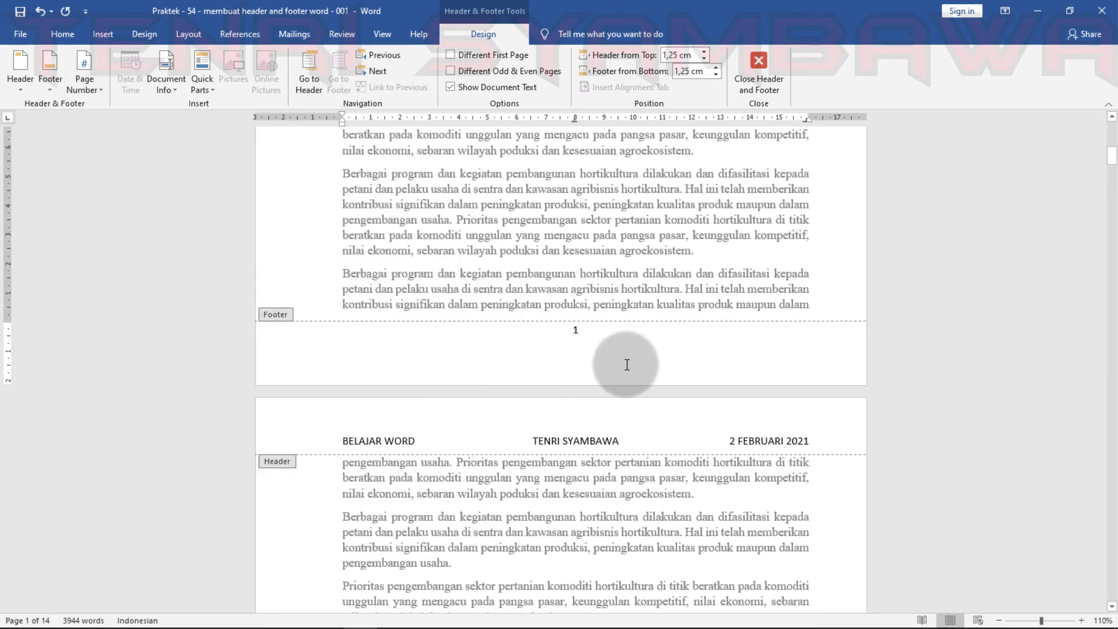
{"action": "scroll", "coordinate": [625, 367], "scroll_direction": "down", "scroll_amount": 4}
{"action": "scroll", "coordinate": [625, 367], "scroll_direction": "up", "scroll_amount": 3}
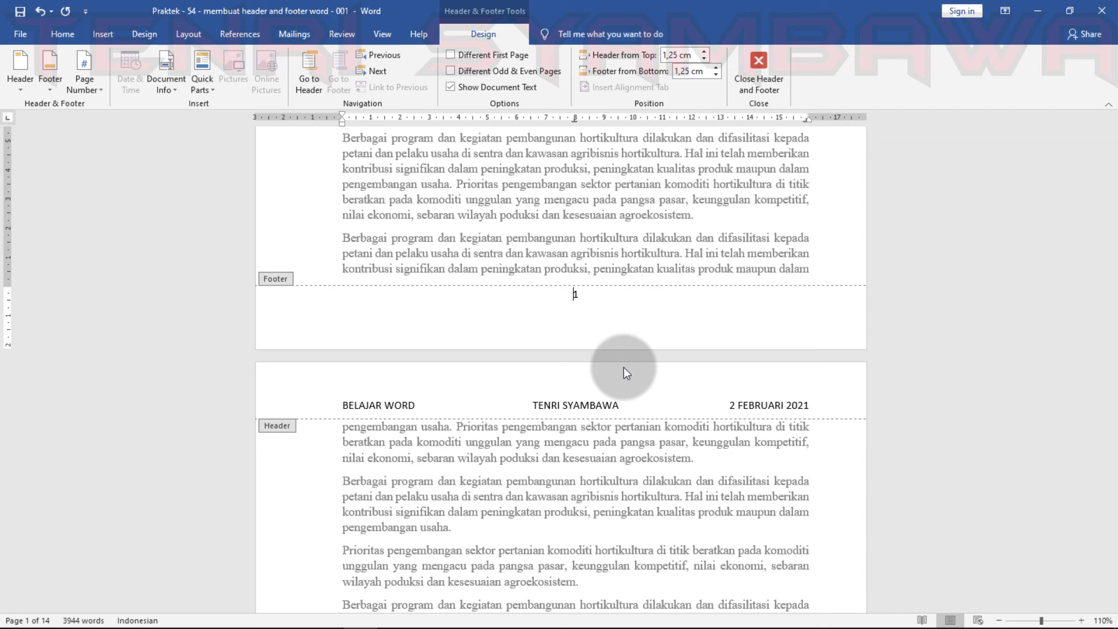
- Close the header and footer view and check the page number at the foot of the first page
{"action": "left_click", "coordinate": [754, 69]}
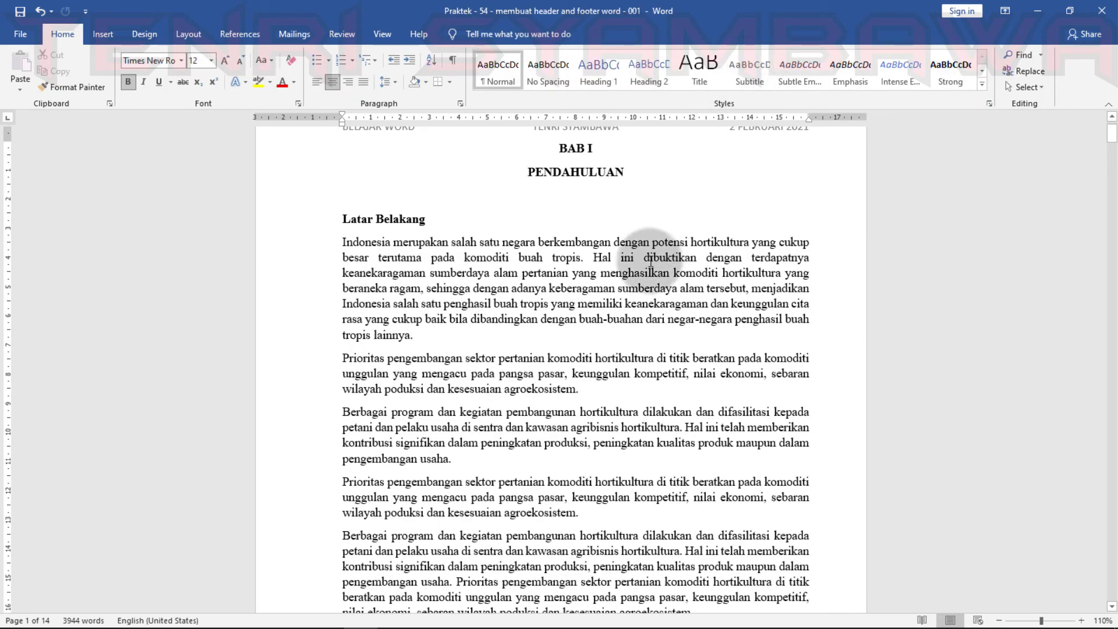
{"action": "scroll", "coordinate": [651, 261], "scroll_direction": "up", "scroll_amount": 2}
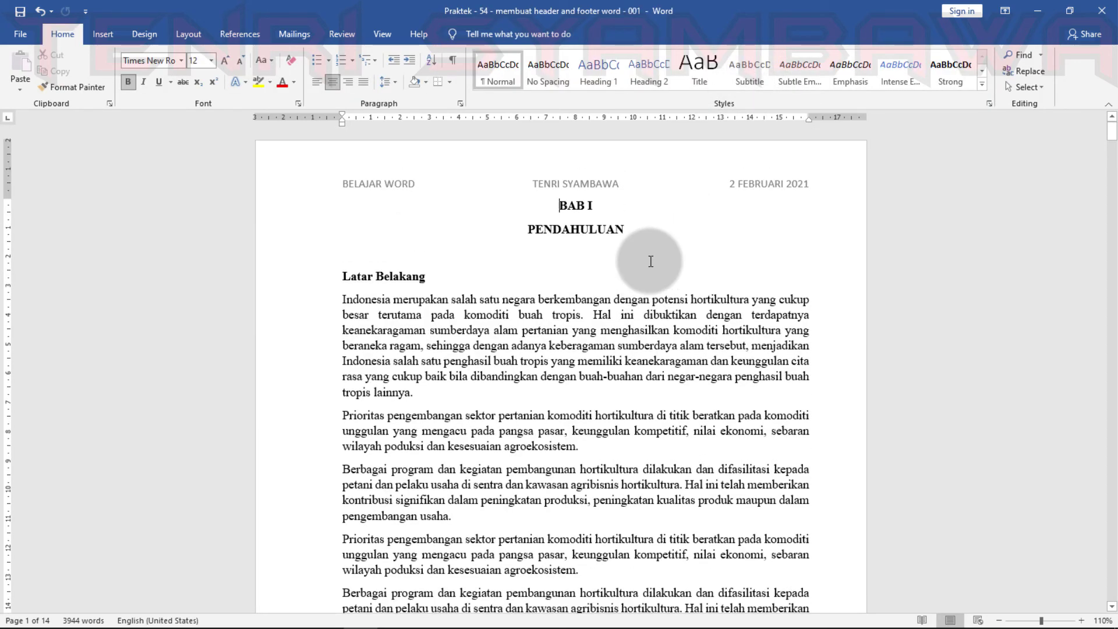
{"action": "scroll", "coordinate": [651, 261], "scroll_direction": "down", "scroll_amount": 10}
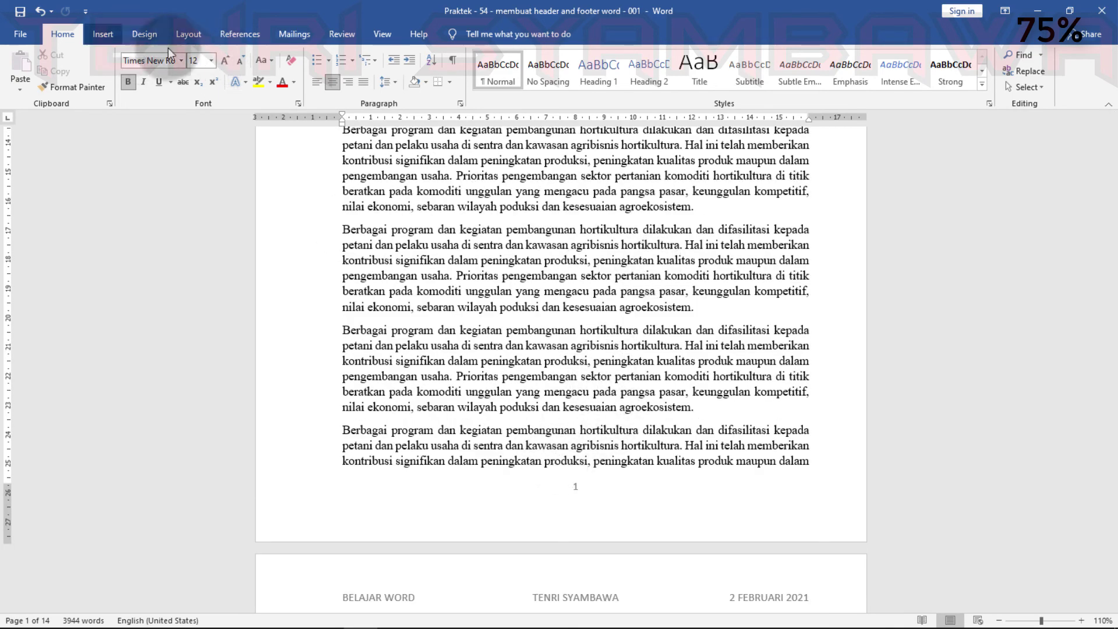
{"action": "scroll", "coordinate": [260, 158], "scroll_direction": "up", "scroll_amount": 5}
{"action": "scroll", "coordinate": [437, 320], "scroll_direction": "down", "scroll_amount": 2}
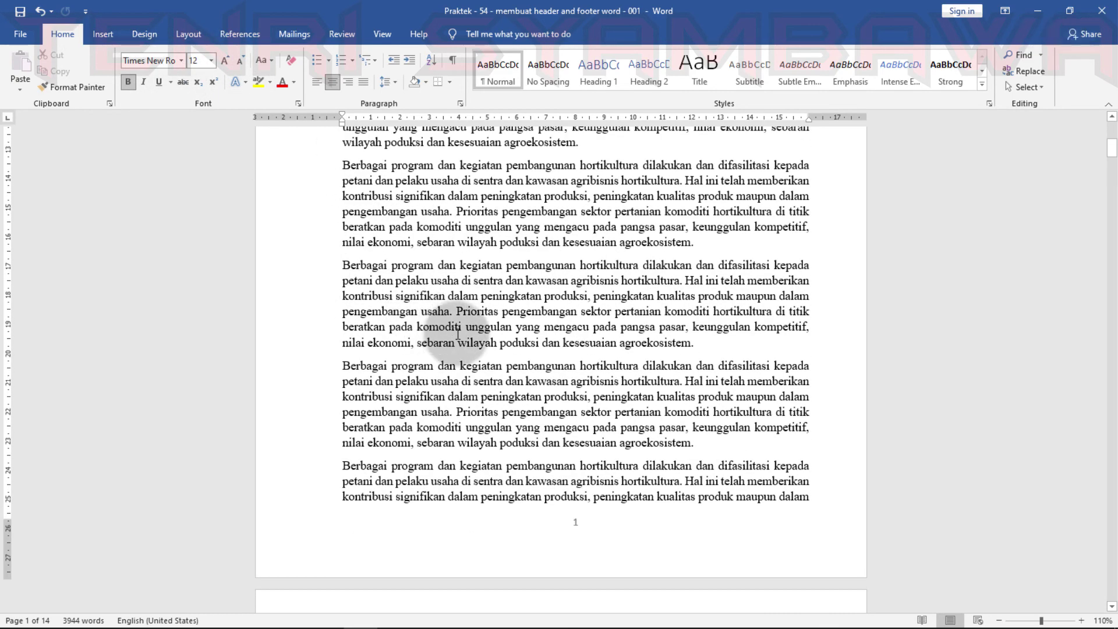
- Remove both the header and the footer from the document and return to the body text
{"action": "double_click", "coordinate": [516, 537]}
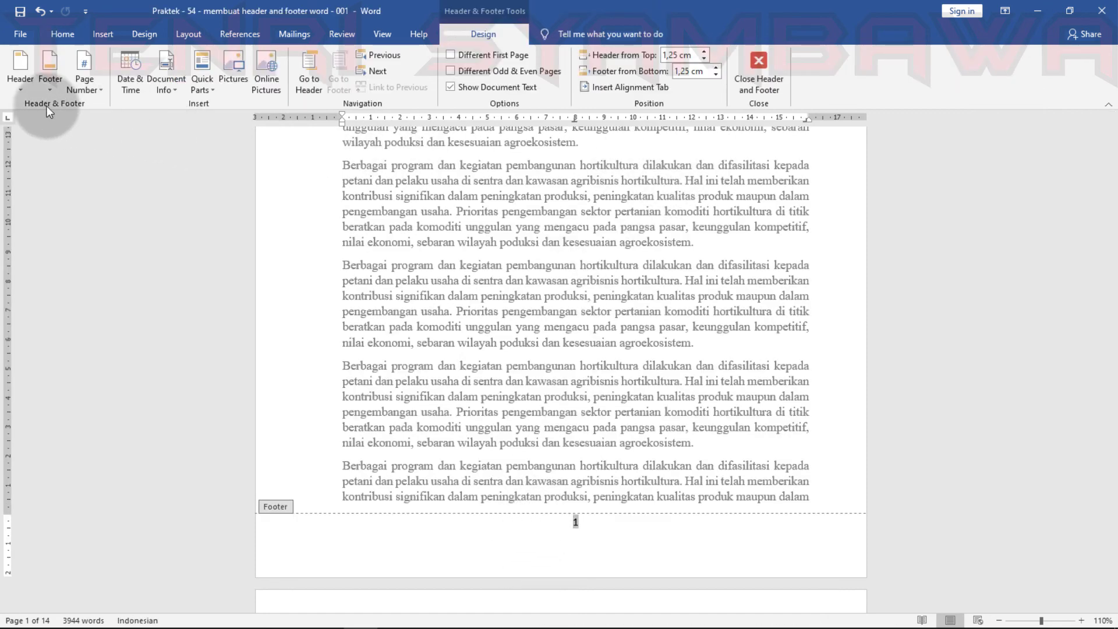
{"action": "left_click", "coordinate": [17, 92]}
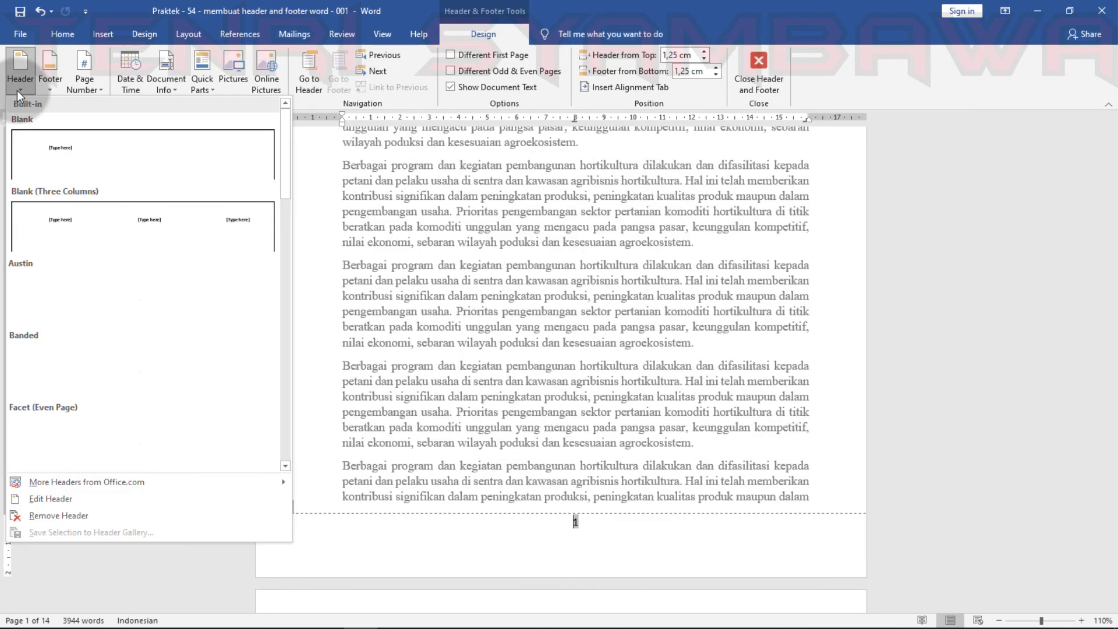
{"action": "left_click", "coordinate": [124, 516]}
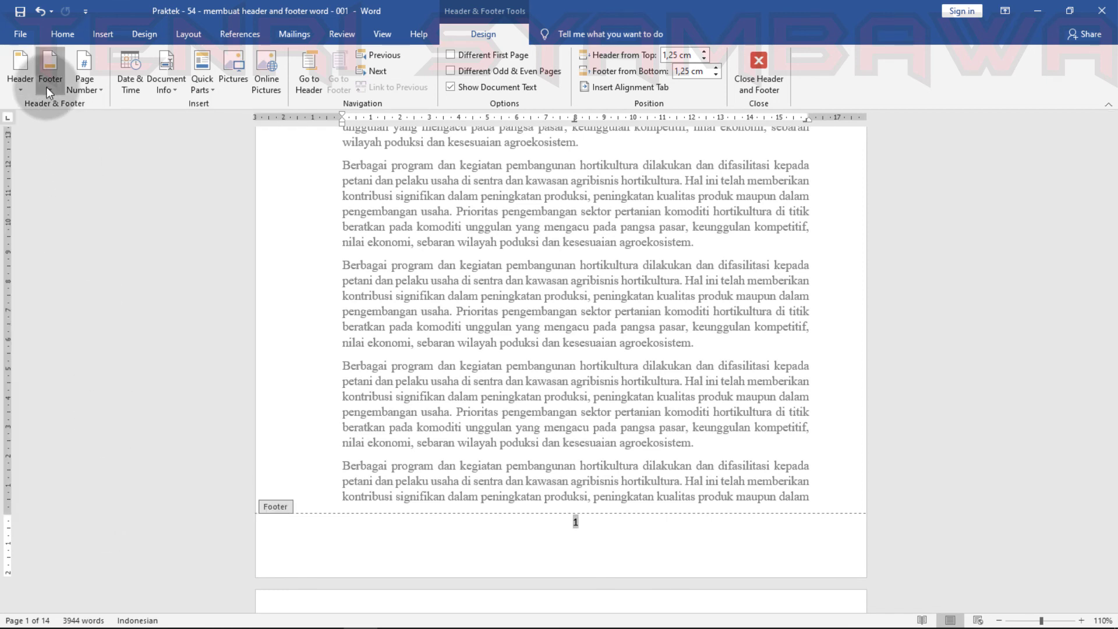
{"action": "left_click", "coordinate": [48, 84]}
{"action": "left_click", "coordinate": [107, 515]}
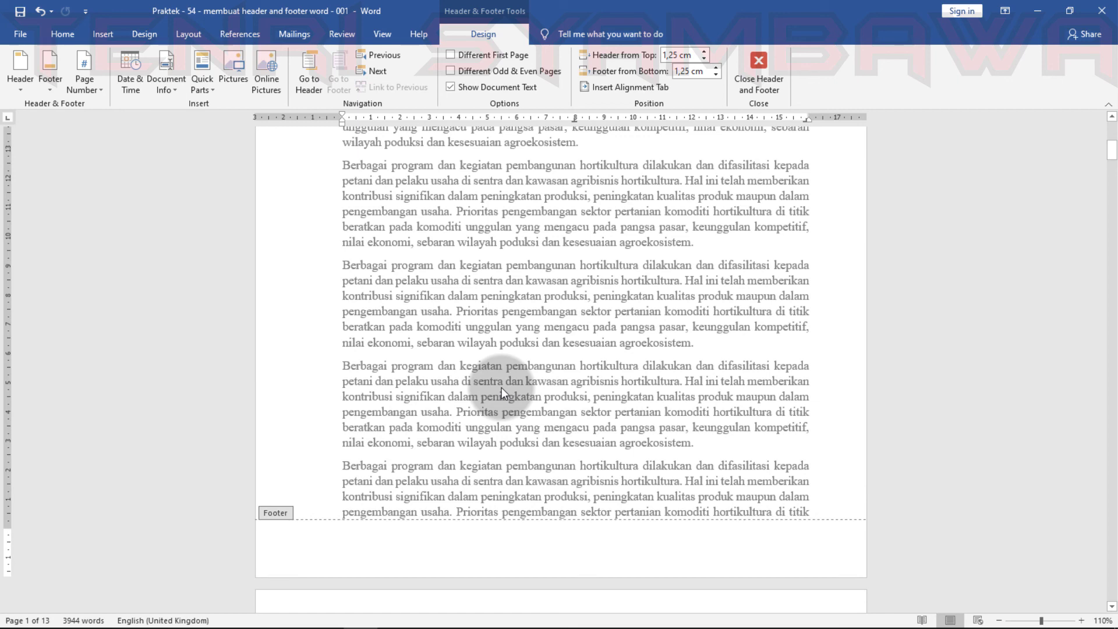
{"action": "left_click", "coordinate": [763, 67]}
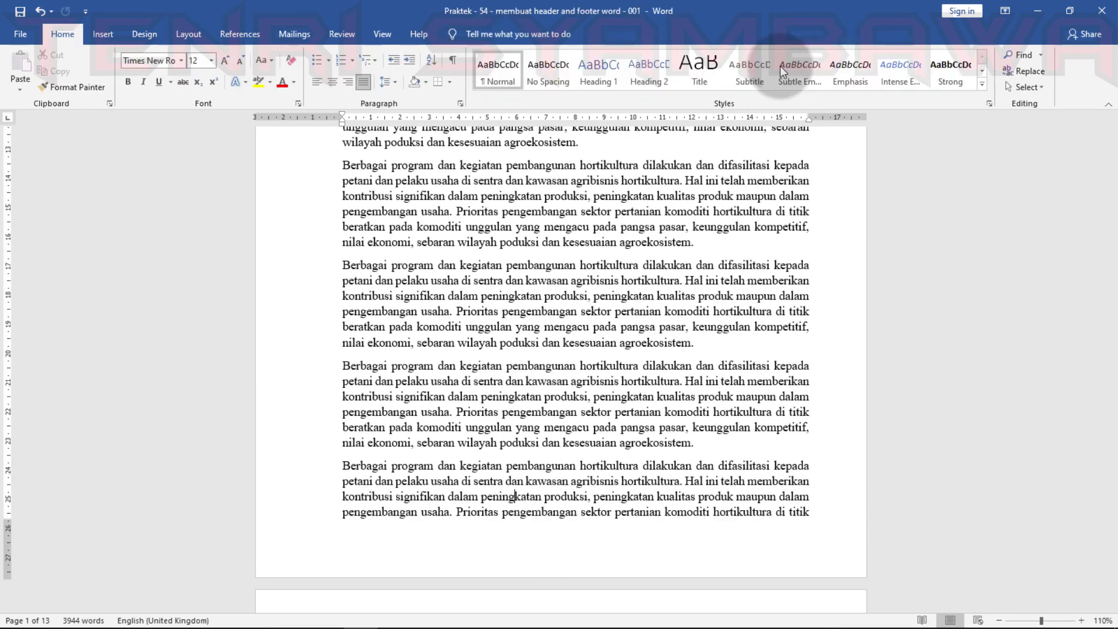